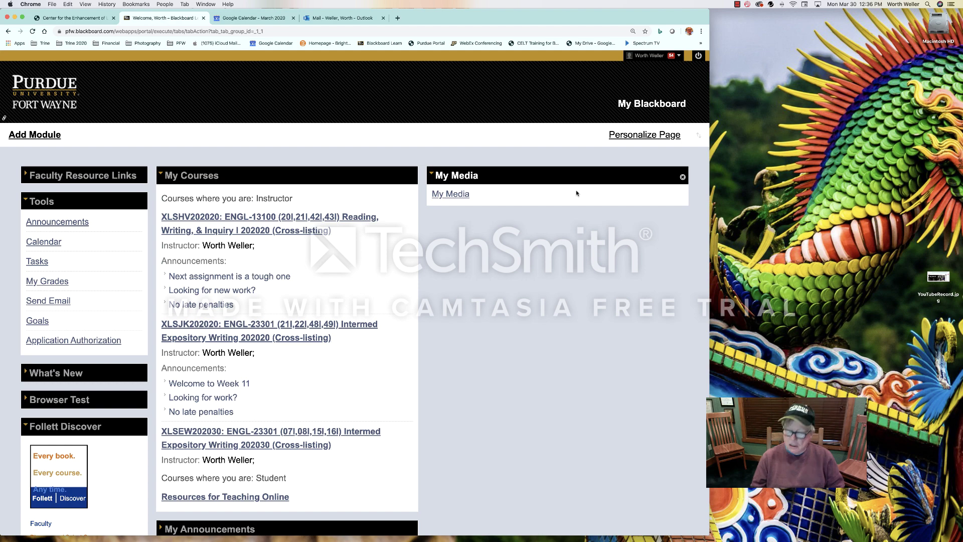
Step: Open the ENGL-13100 course and add a Discussion Board link to its Course Home Page
left_click(330, 221)
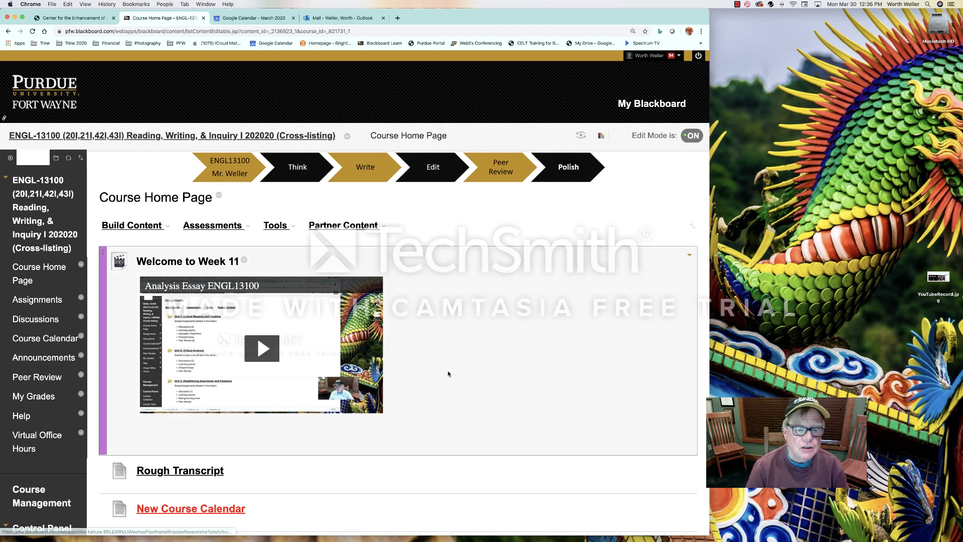
left_click(278, 226)
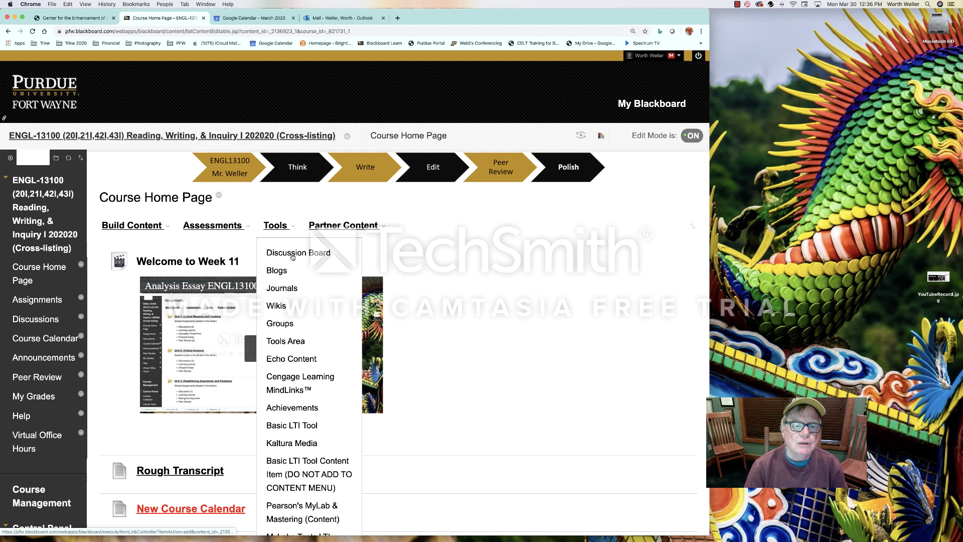
left_click(293, 256)
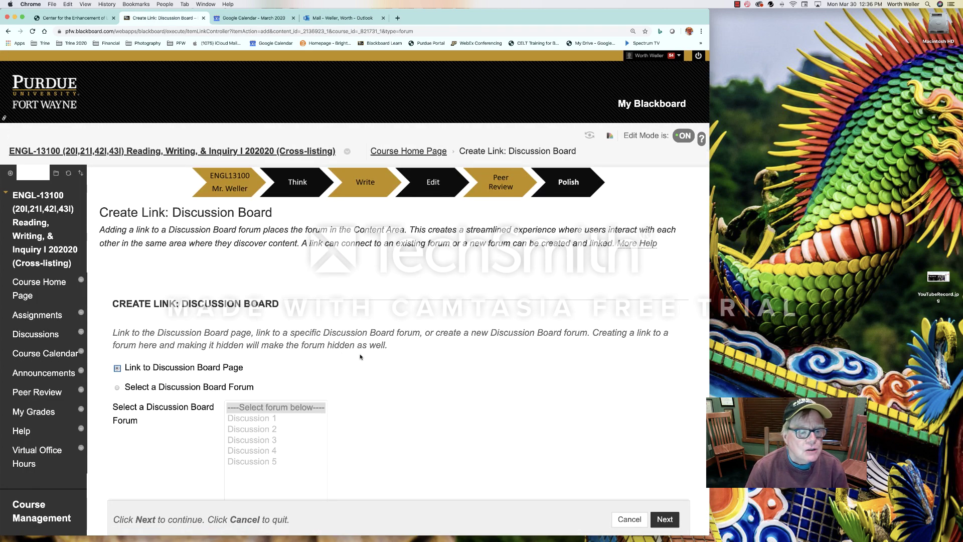
scroll(366, 358, "down", 4)
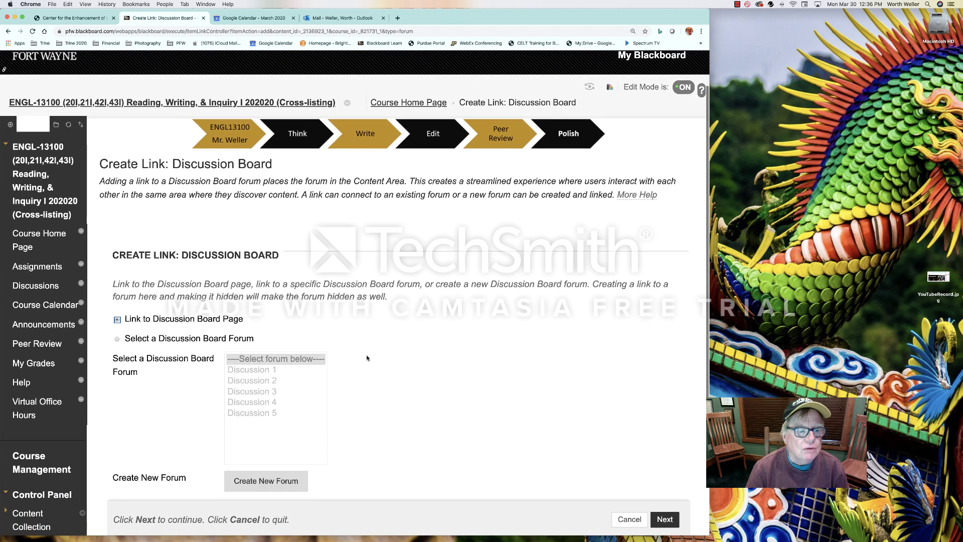
scroll(367, 357, "down", 2)
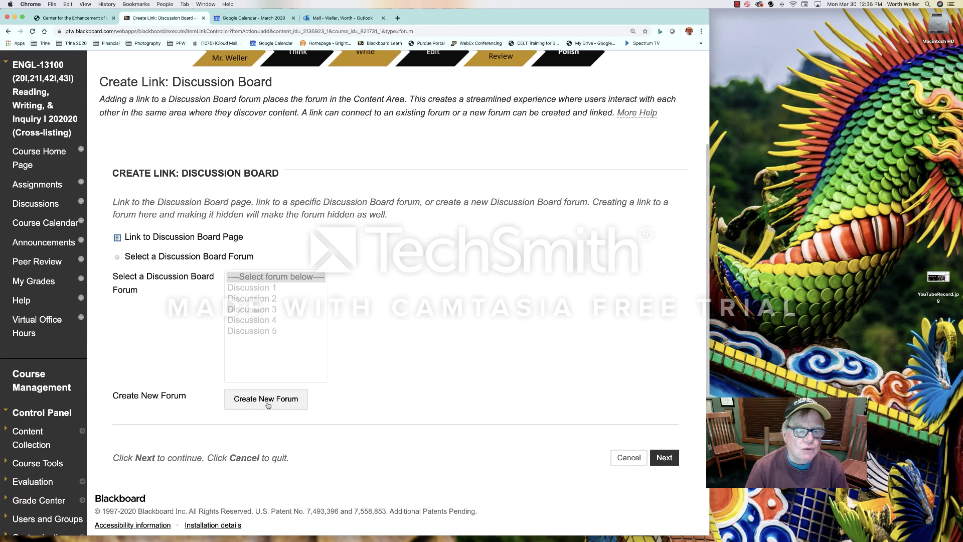
Step: Create a new forum named 'test' with the description 'Here I put the directions - the "prompts"'
left_click(273, 401)
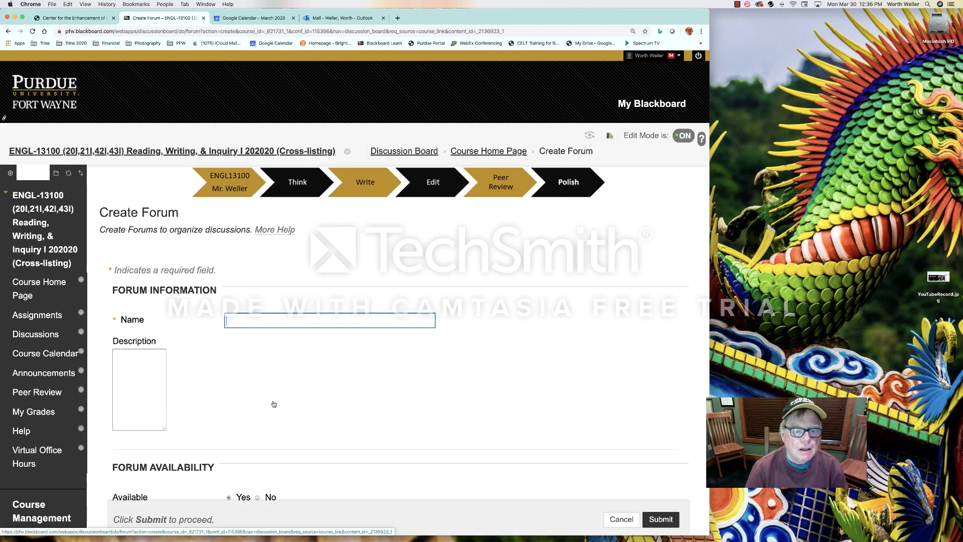
left_click(250, 321)
type("Test")
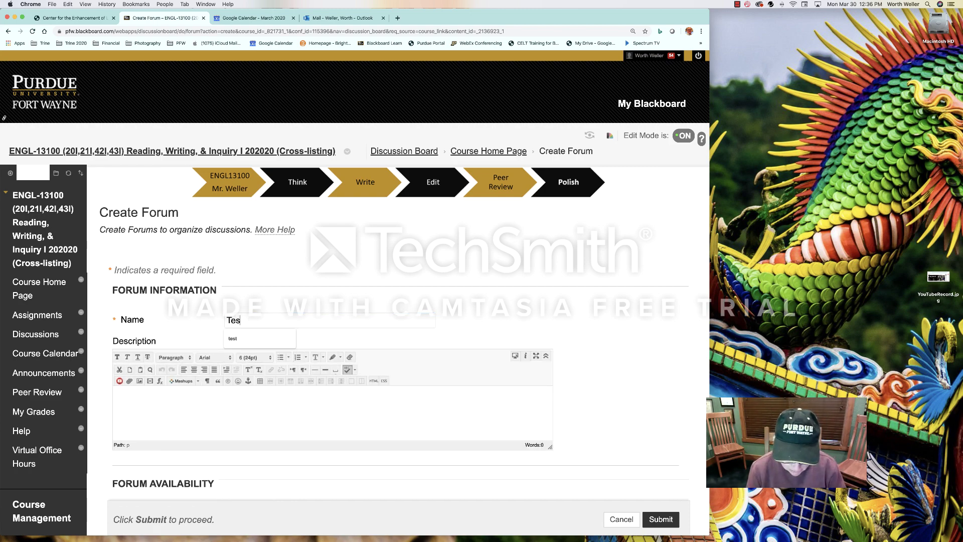
left_click(233, 339)
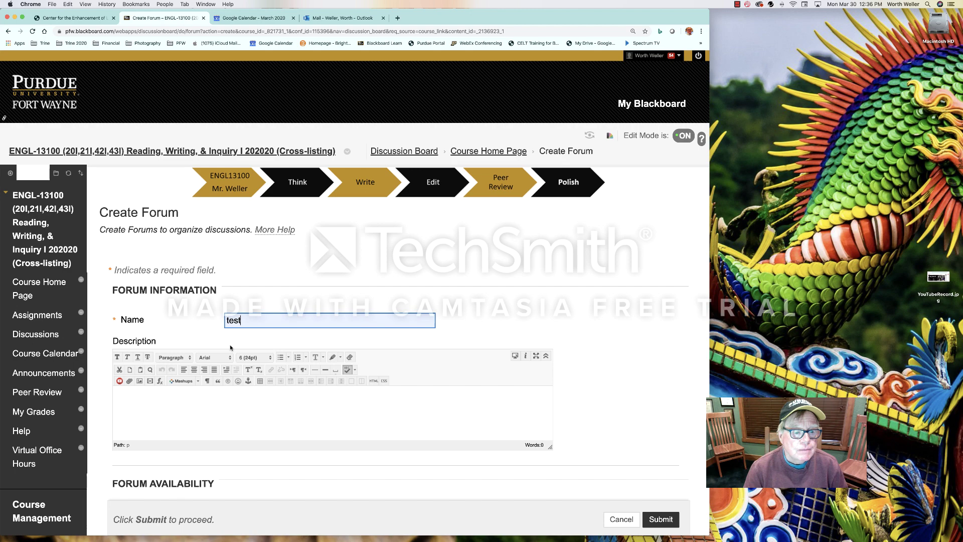
left_click(179, 402)
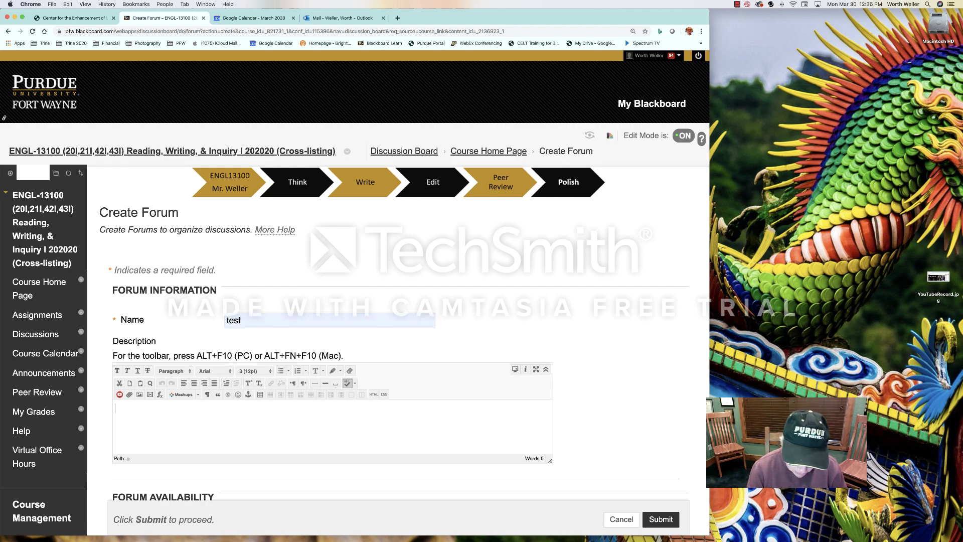
type("Here I put t")
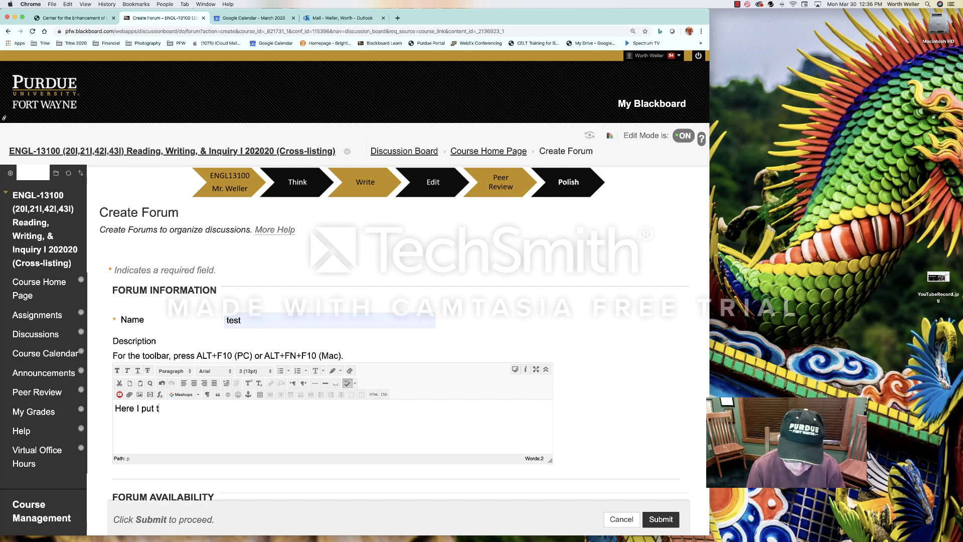
type("he direction")
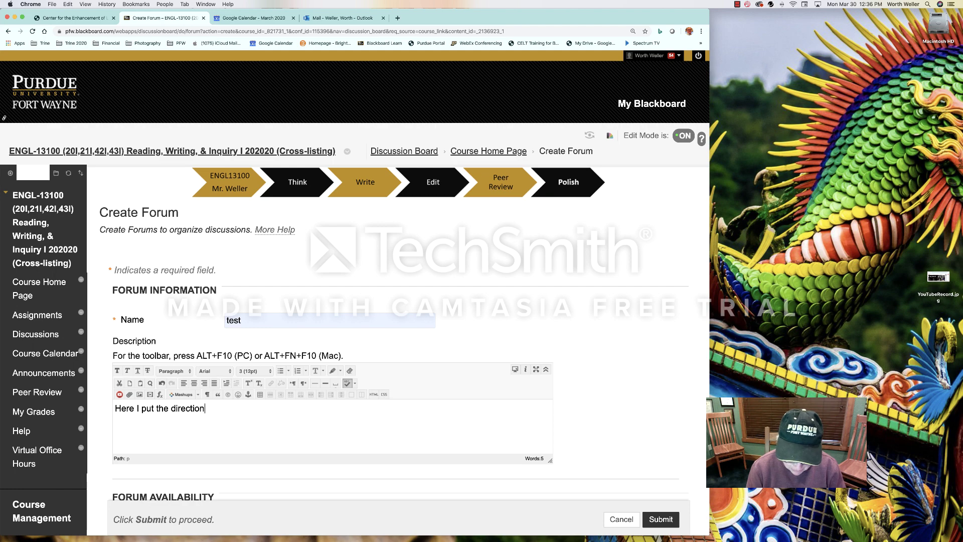
type("s - the \"pr")
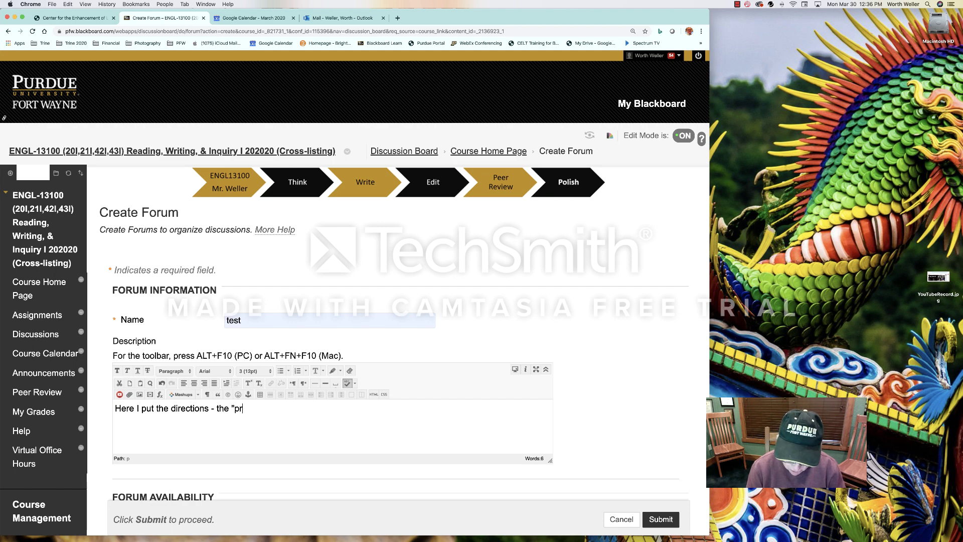
type("ompts\"")
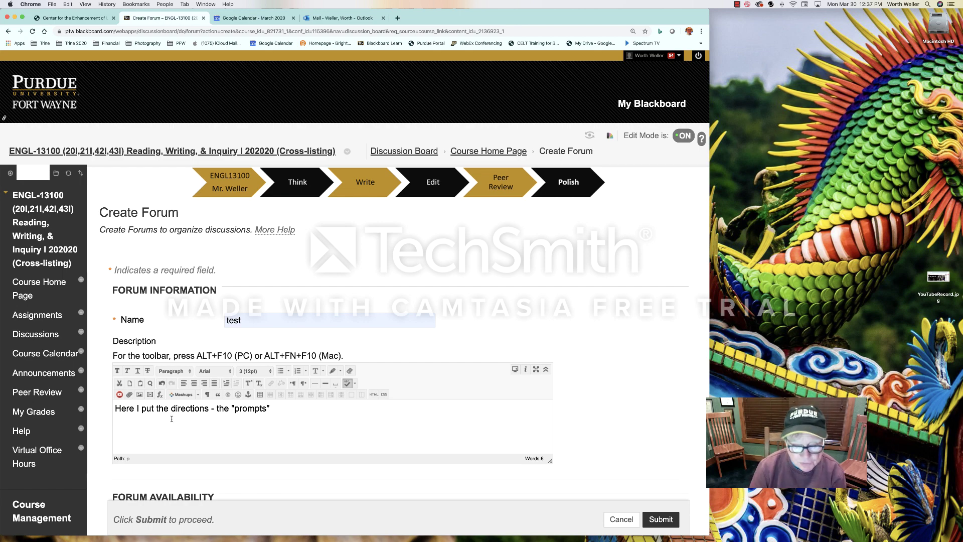
key("Return")
key("Return")
key("Return")
key("Return")
key("Return")
key("Return")
key("Return")
key("Return")
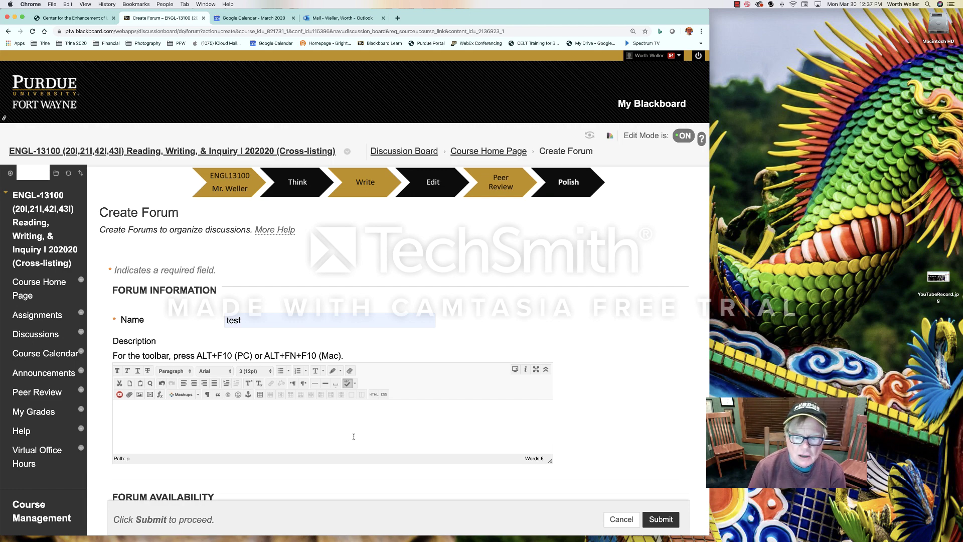
Step: Turn on Grade Discussion Forum with 100 points possible, checking the Add Rubric options without choosing one
scroll(615, 391, "down", 10)
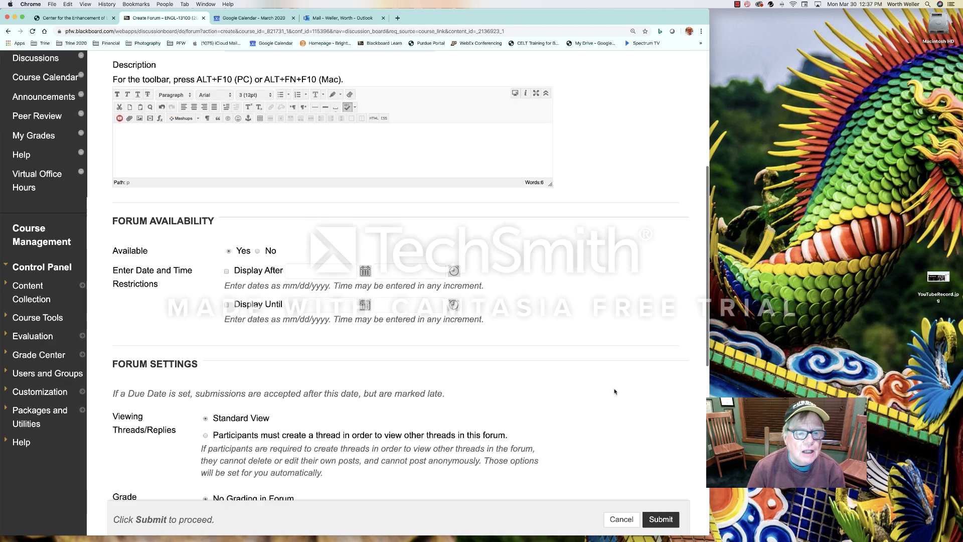
scroll(196, 310, "down", 2)
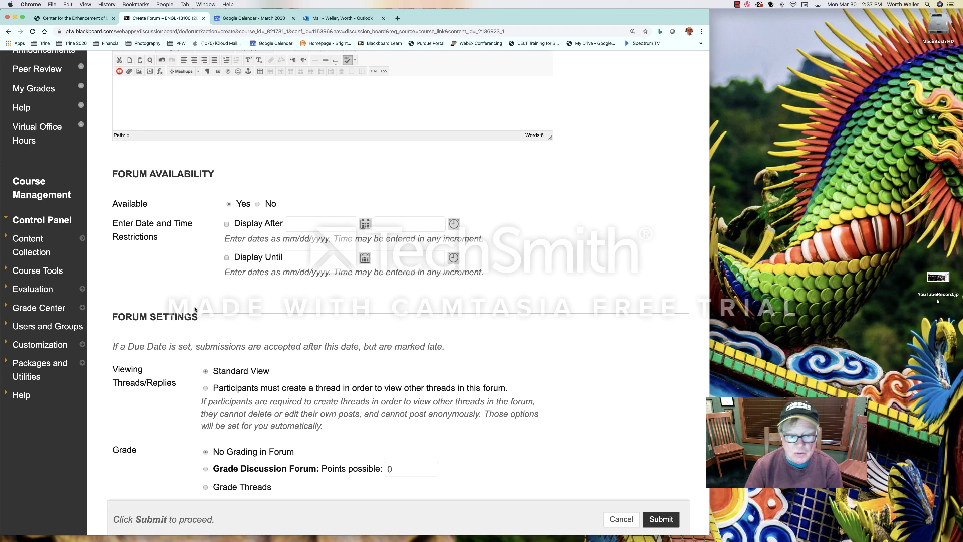
scroll(215, 312, "down", 5)
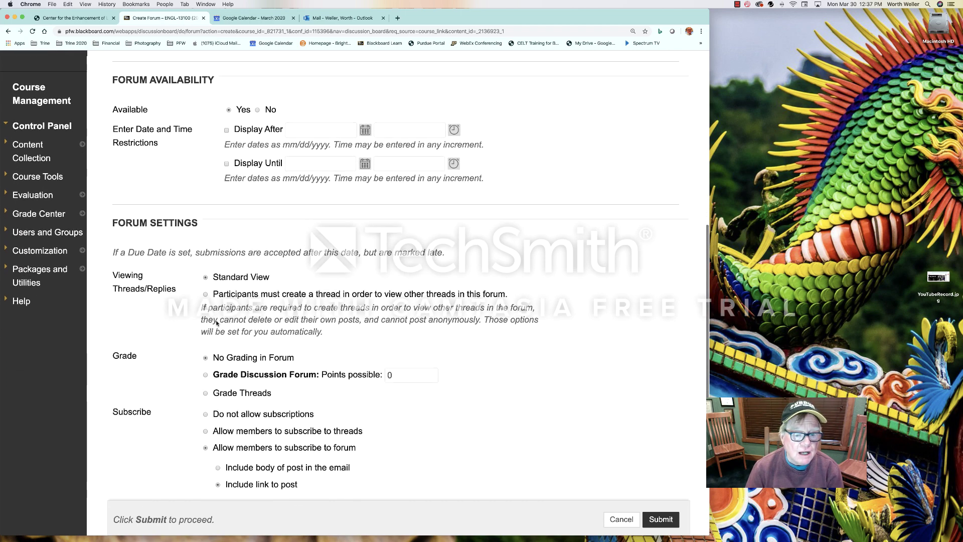
scroll(217, 322, "down", 2)
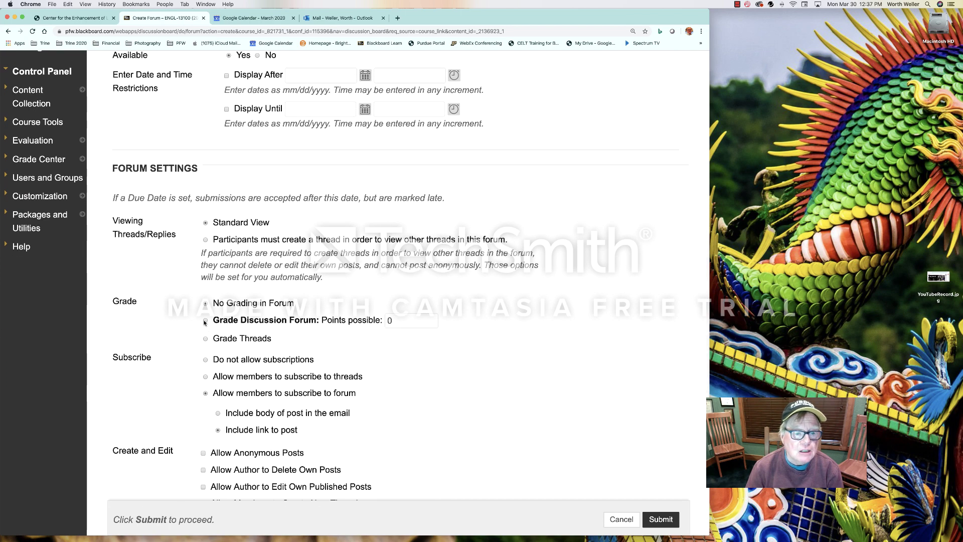
left_click(205, 321)
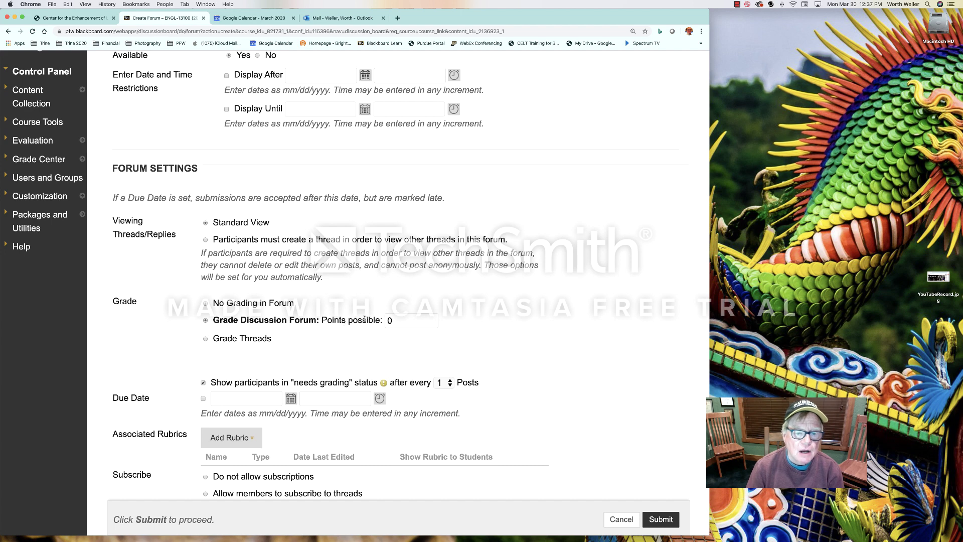
left_click(403, 320)
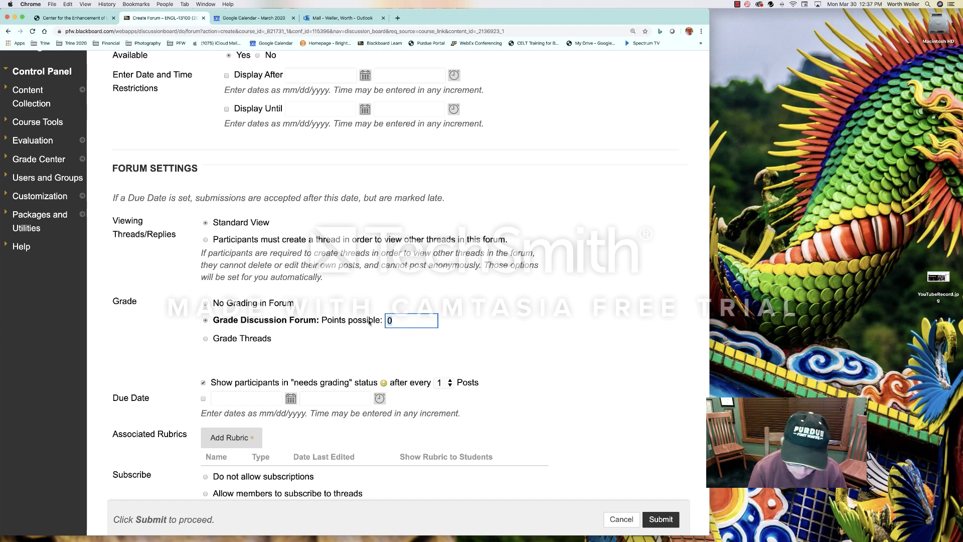
type("100")
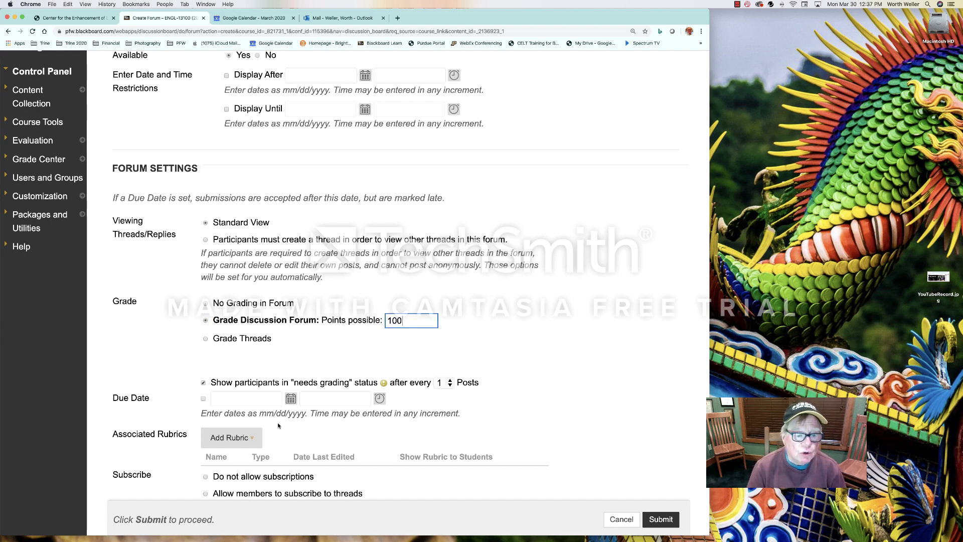
left_click(256, 435)
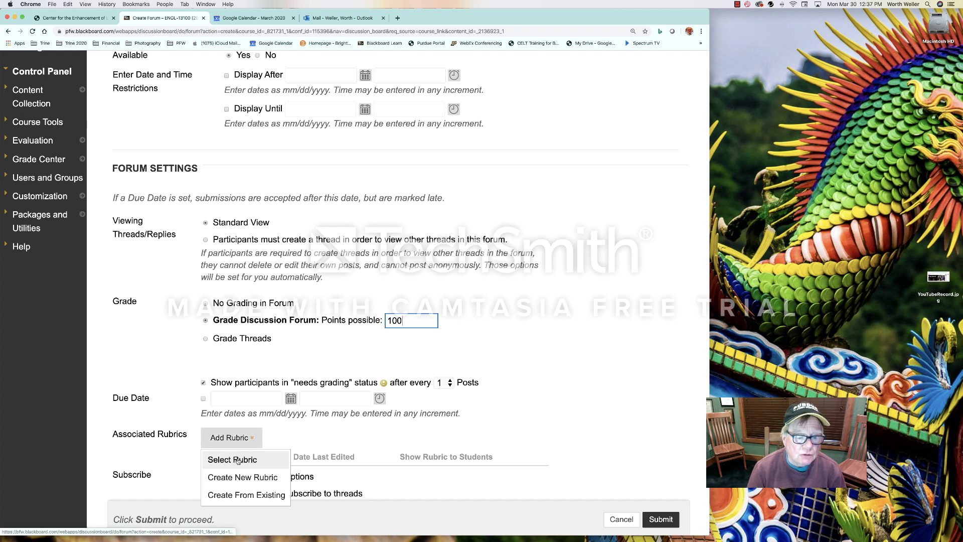
left_click(245, 494)
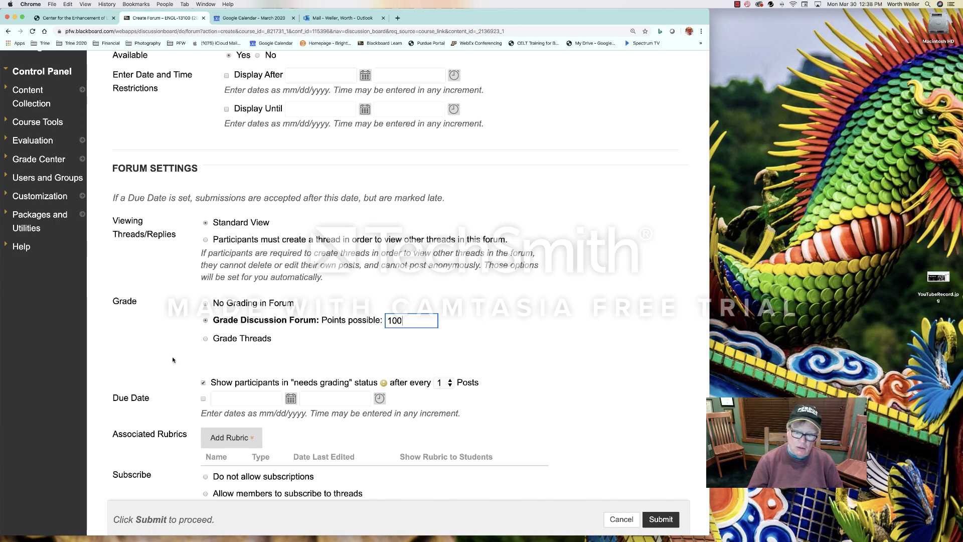
scroll(172, 359, "down", 5)
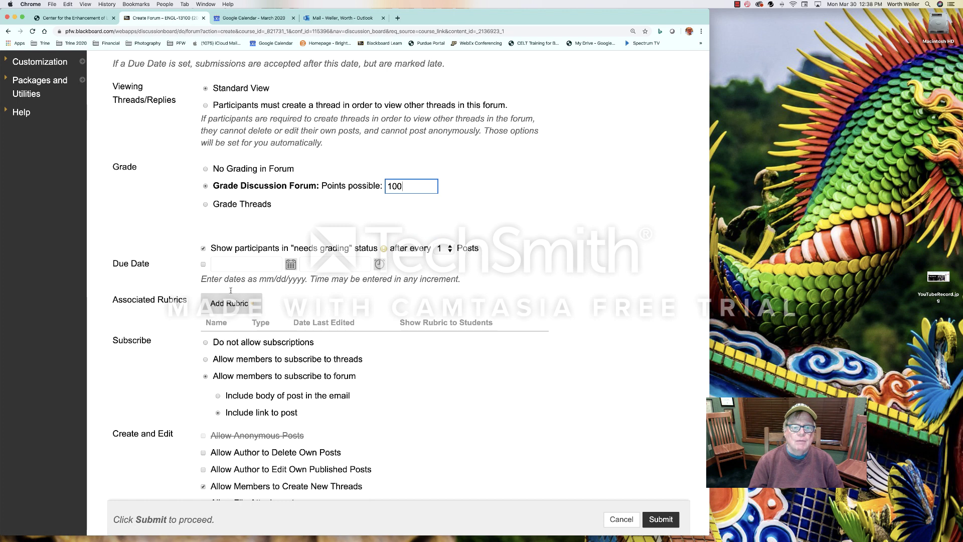
Step: Attach the existing Discussion Rubric and use its maximum points as points possible
mouse_move(230, 303)
left_click(234, 327)
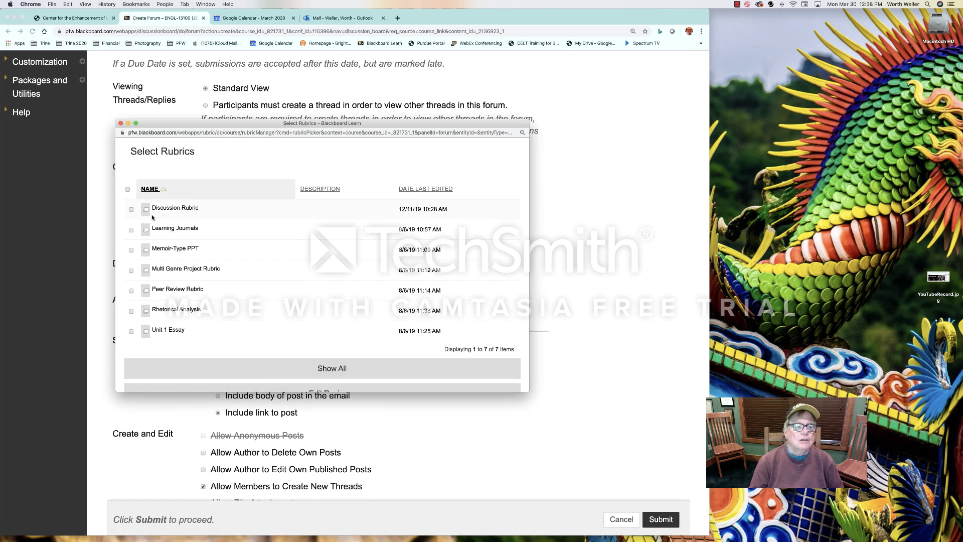
left_click(145, 210)
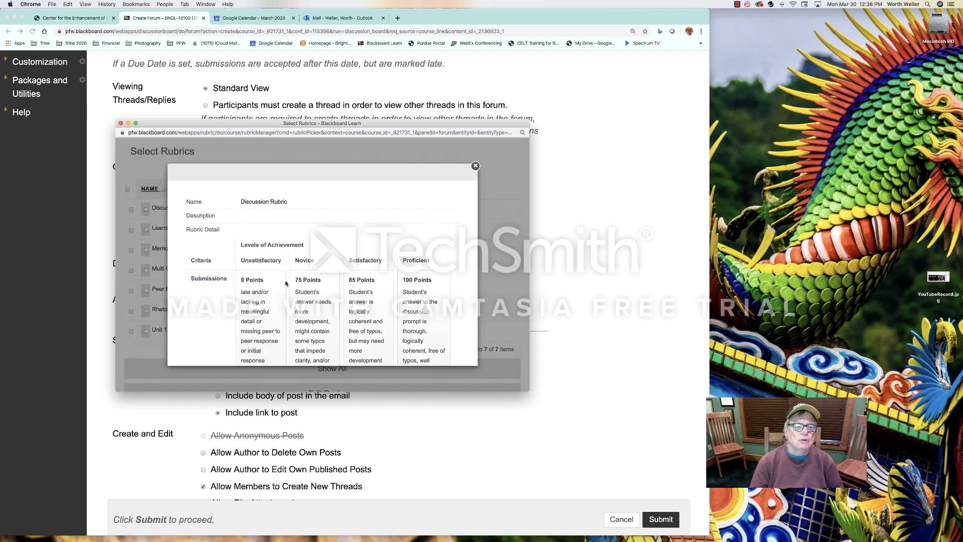
left_click(474, 165)
left_click(131, 209)
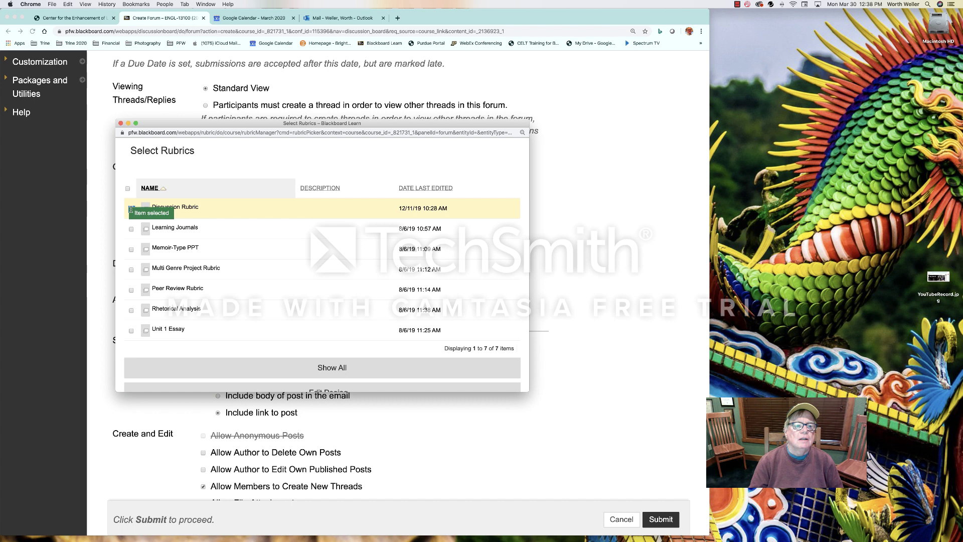
scroll(336, 284, "down", 4)
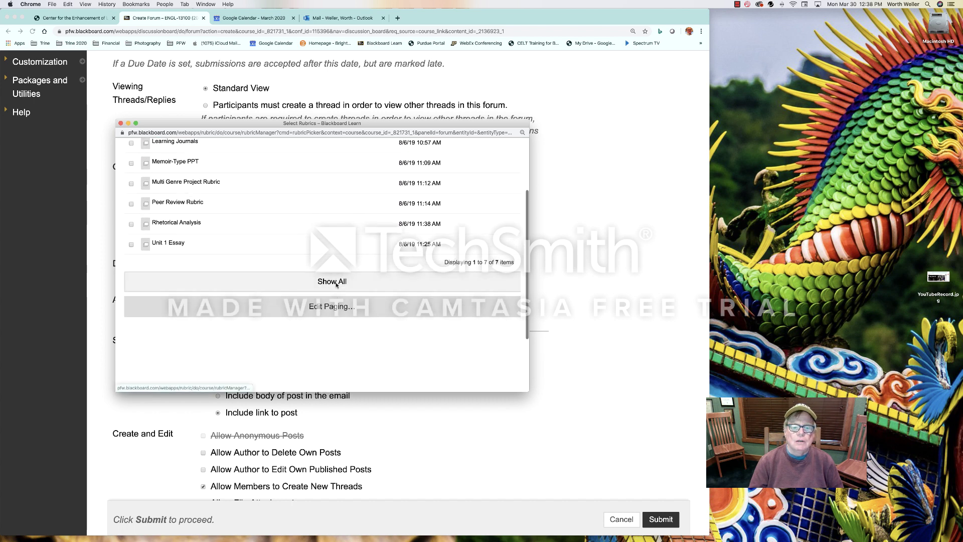
scroll(336, 285, "down", 5)
left_click(322, 369)
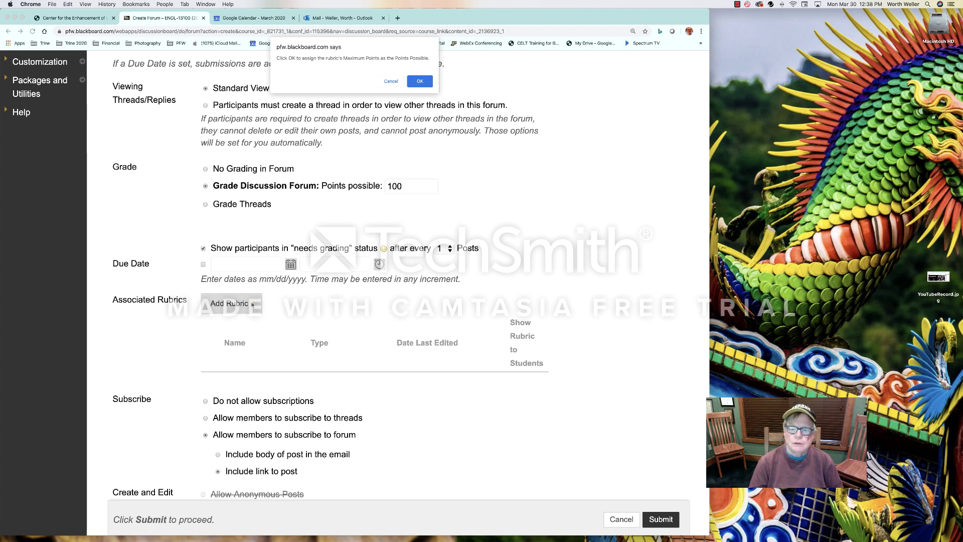
left_click(418, 82)
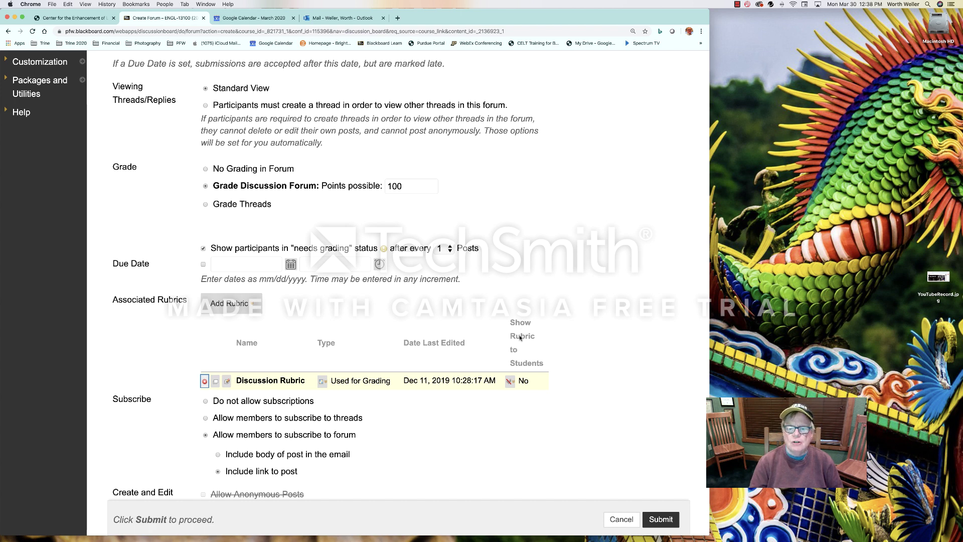
Step: Set Show Rubric to Students to Yes (With Rubric Scores)
left_click(510, 381)
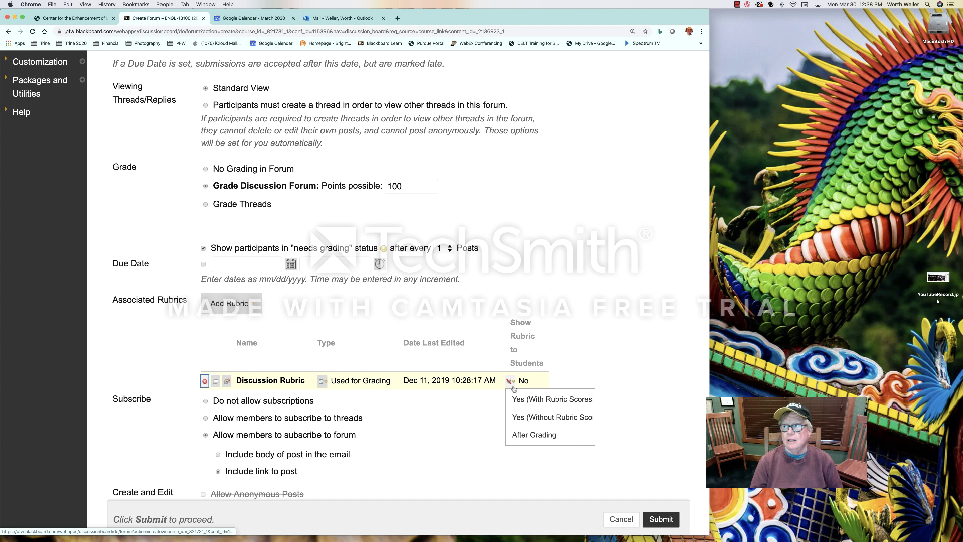
left_click(512, 382)
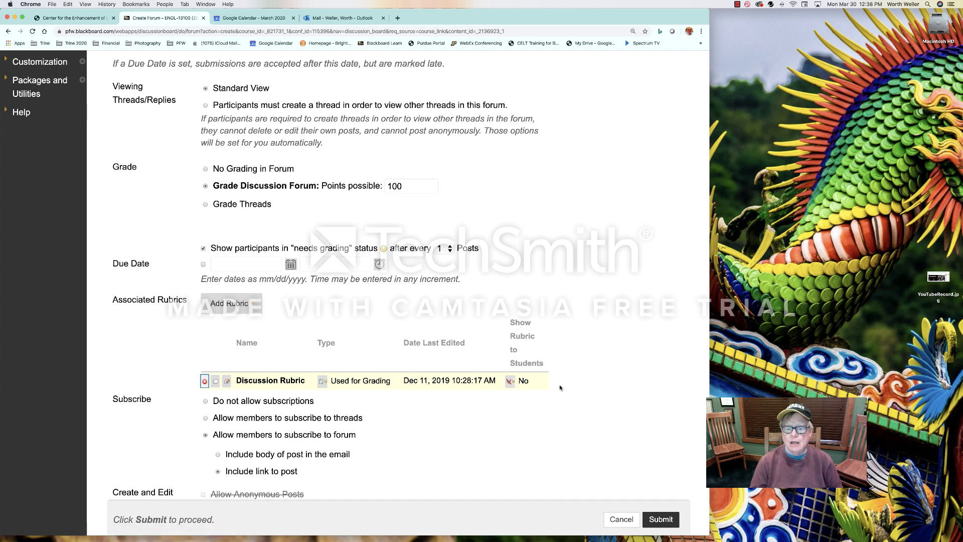
left_click(511, 382)
left_click(516, 399)
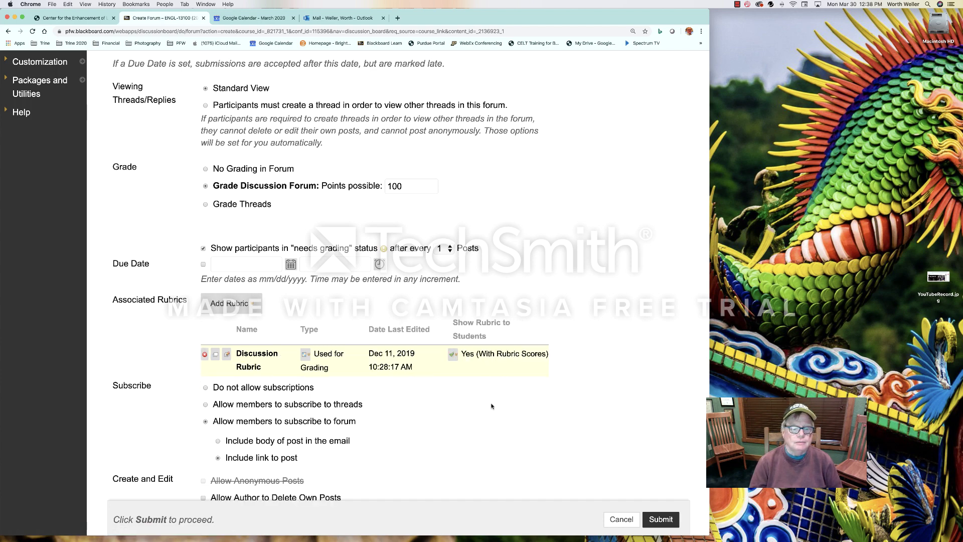
scroll(224, 435, "down", 5)
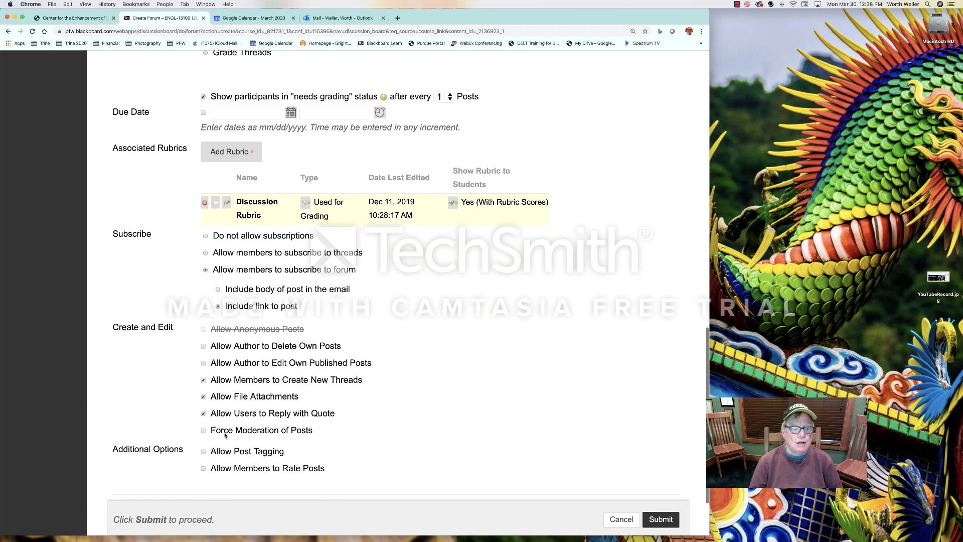
scroll(225, 435, "down", 3)
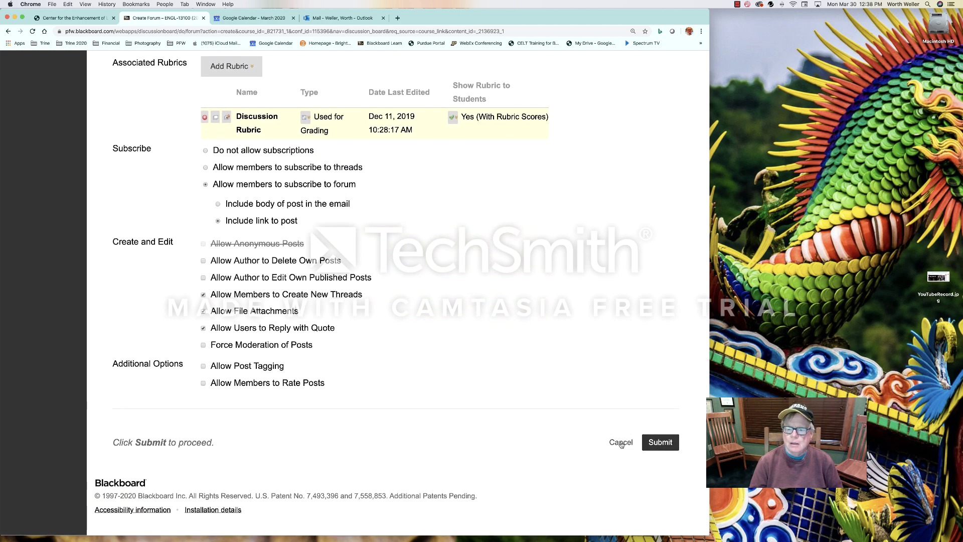
Step: Save the test forum and select it as the link target
left_click(659, 442)
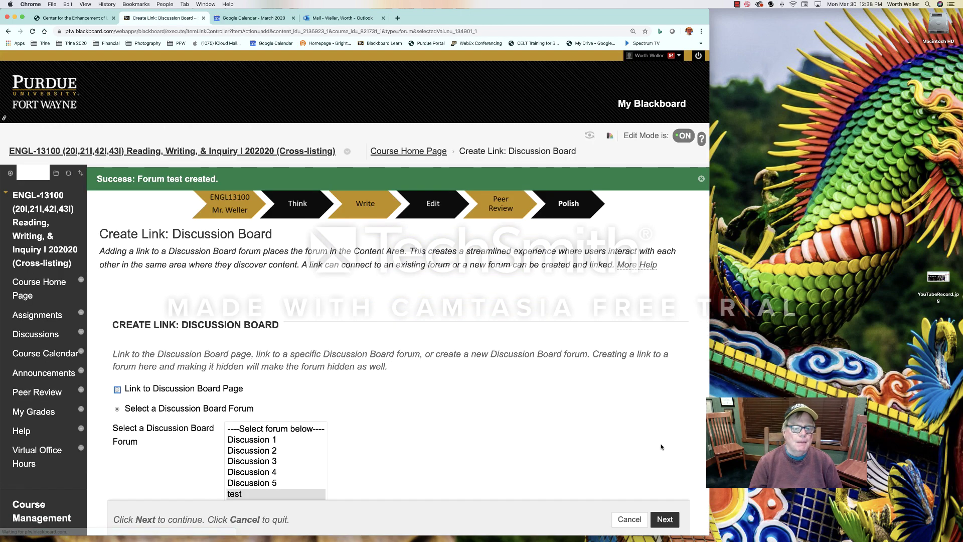
scroll(467, 440, "down", 6)
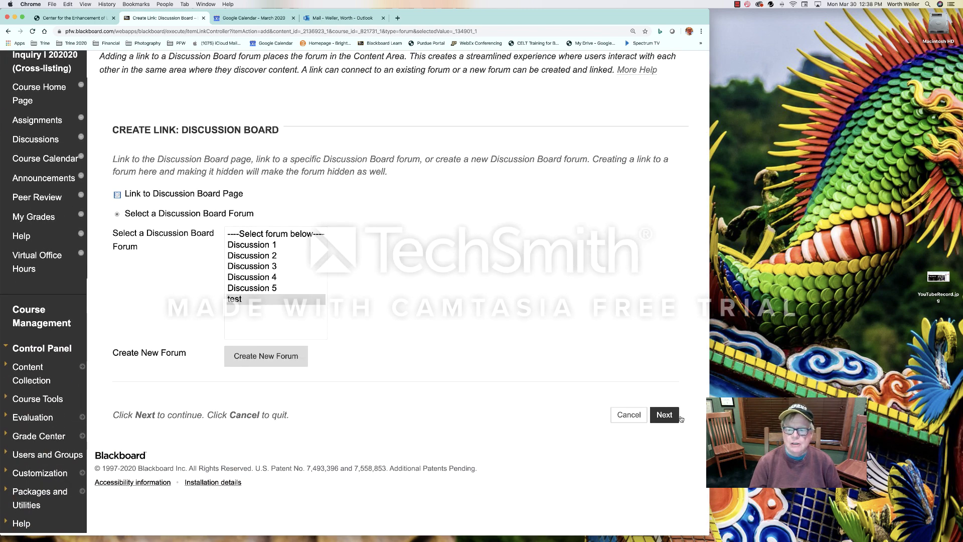
left_click(663, 414)
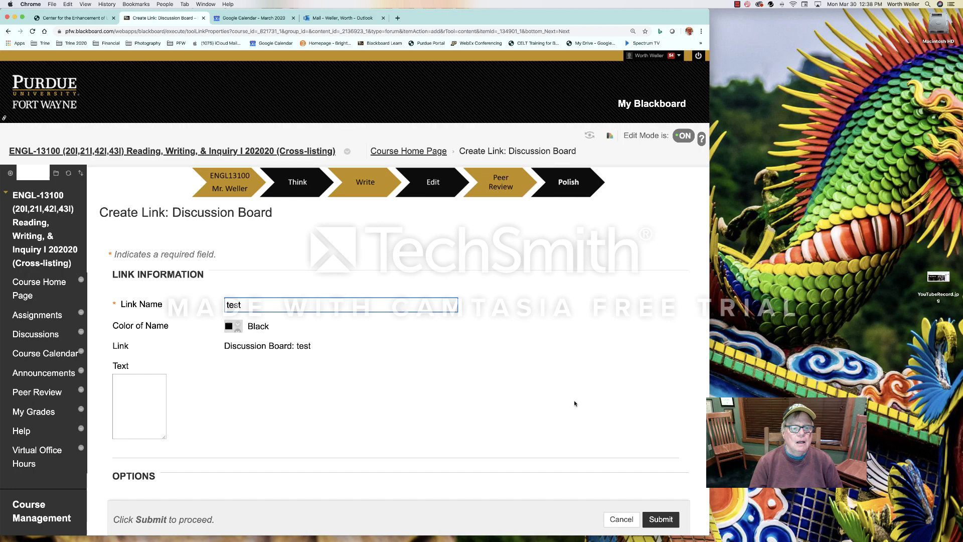
Step: Give the link the text 'This is due Thursday night' and submit it to the home page
scroll(575, 403, "down", 1)
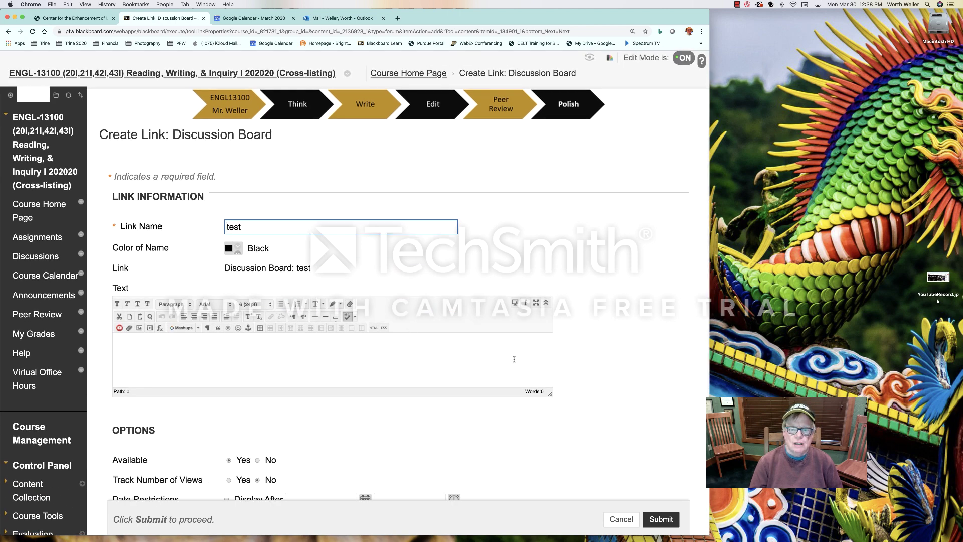
scroll(513, 359, "down", 1)
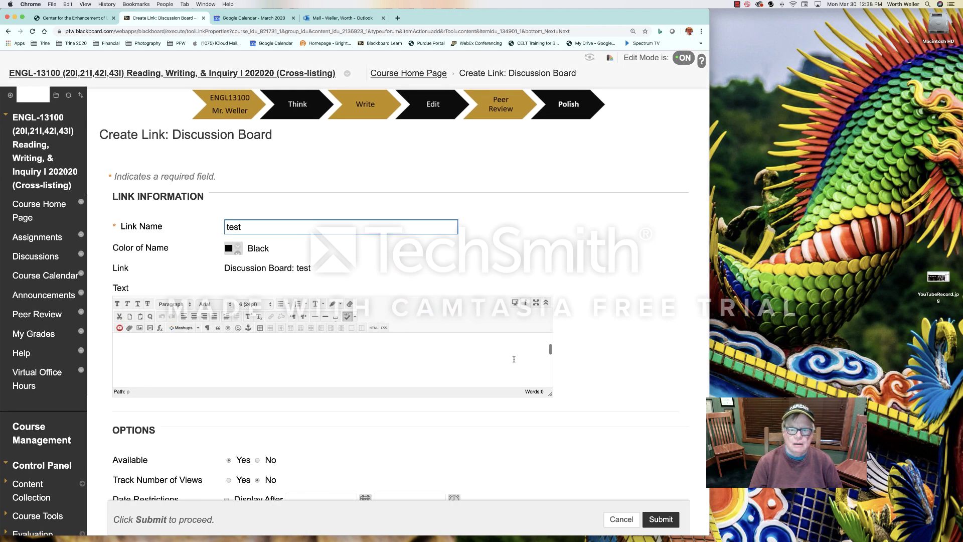
scroll(514, 359, "up", 1)
left_click(488, 350)
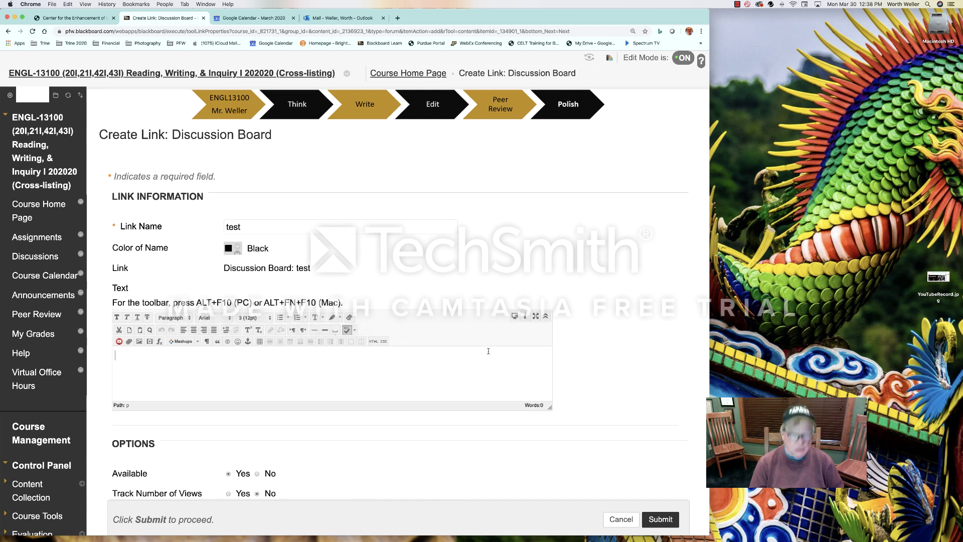
type("This is ")
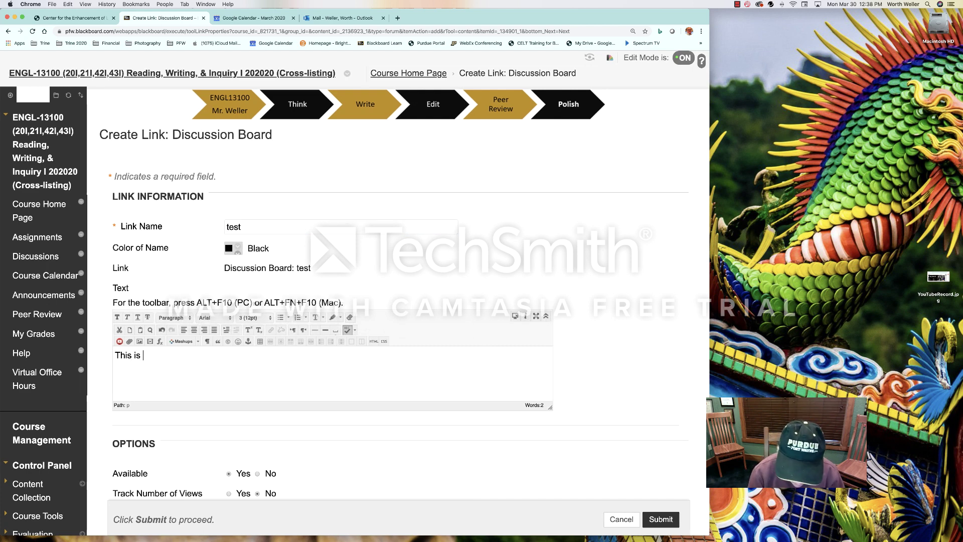
type("due Tjhursday night")
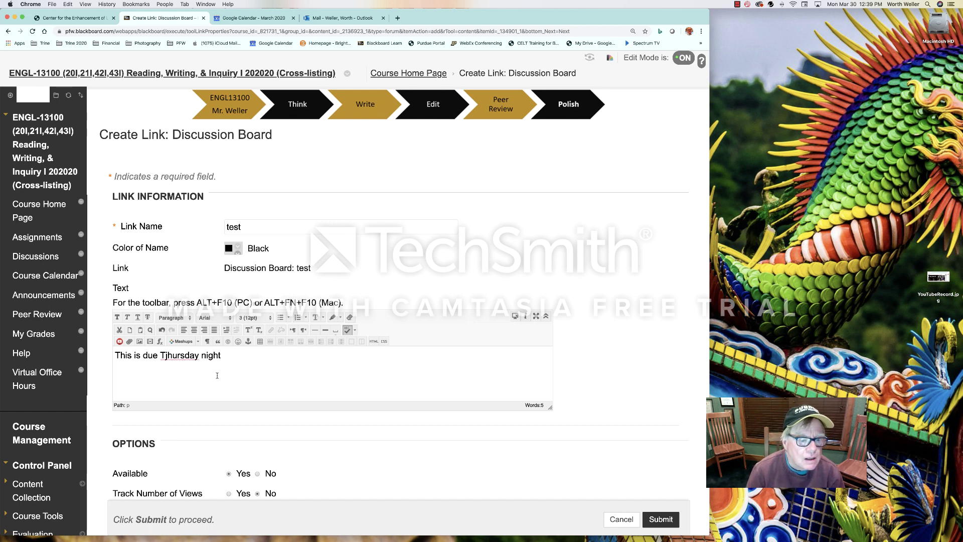
left_click(166, 355)
key("BackSpace")
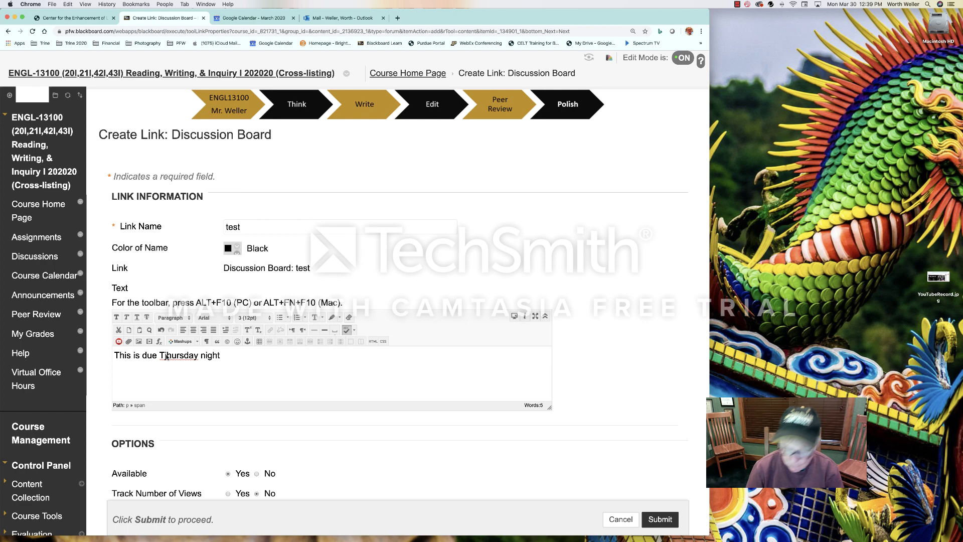
scroll(328, 373, "down", 3)
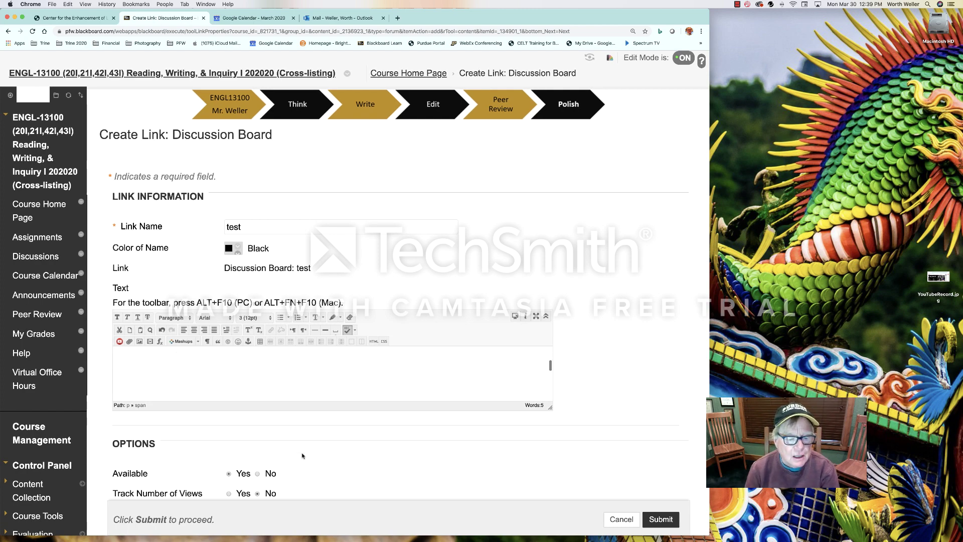
scroll(302, 455, "down", 5)
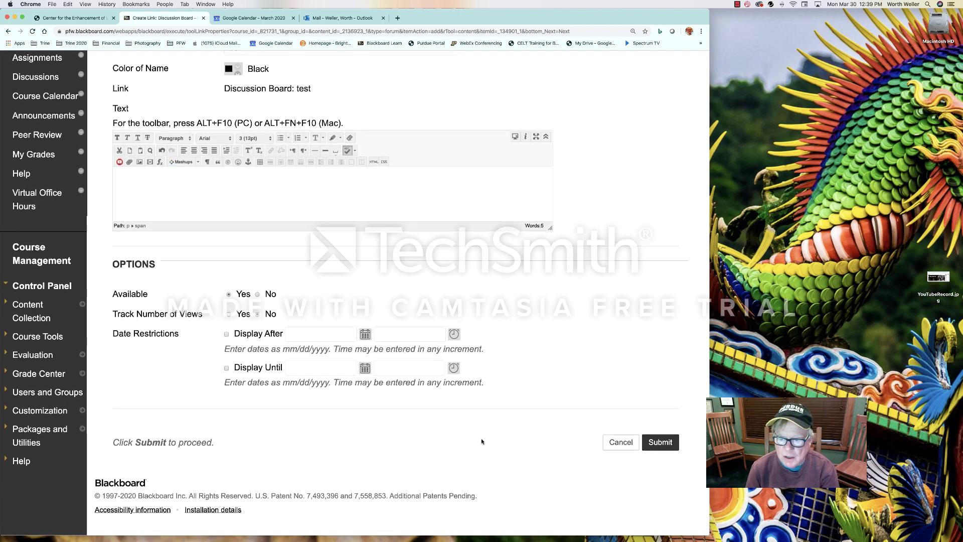
left_click(660, 442)
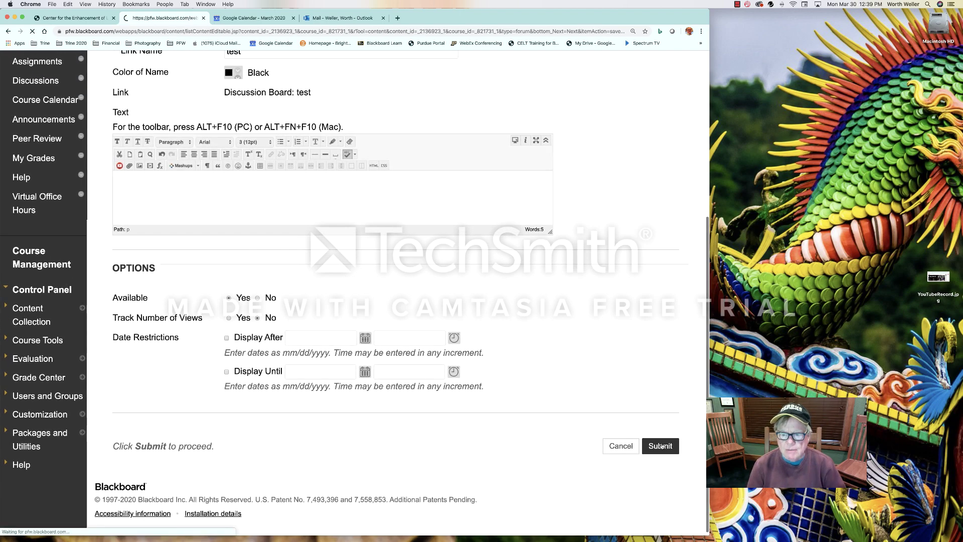
Step: Switch the course into Student Preview
scroll(474, 325, "down", 15)
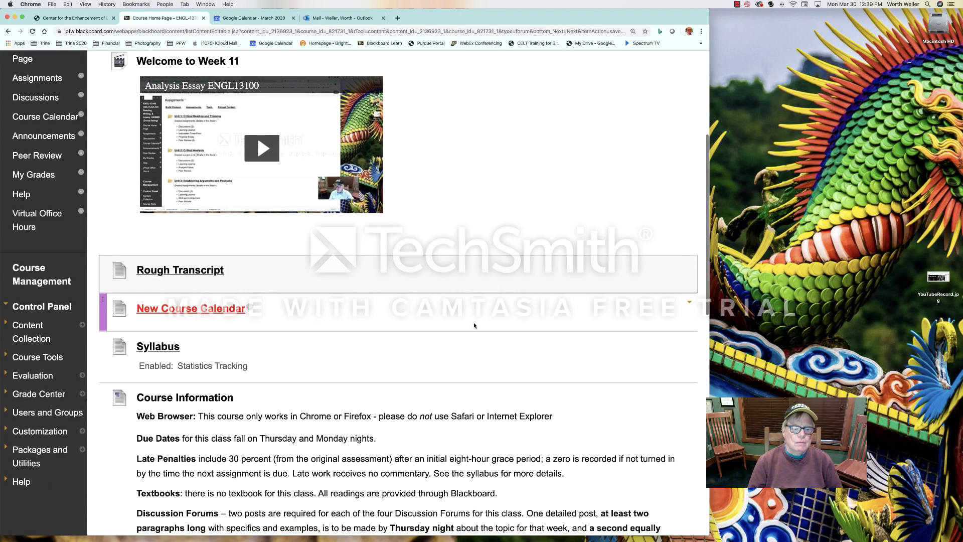
scroll(474, 325, "down", 5)
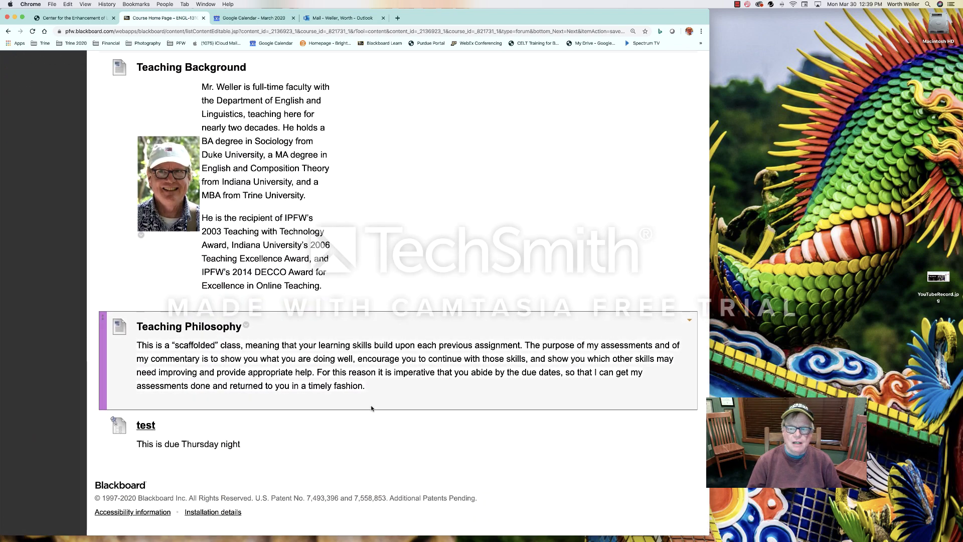
scroll(371, 408, "up", 5)
scroll(371, 408, "up", 12)
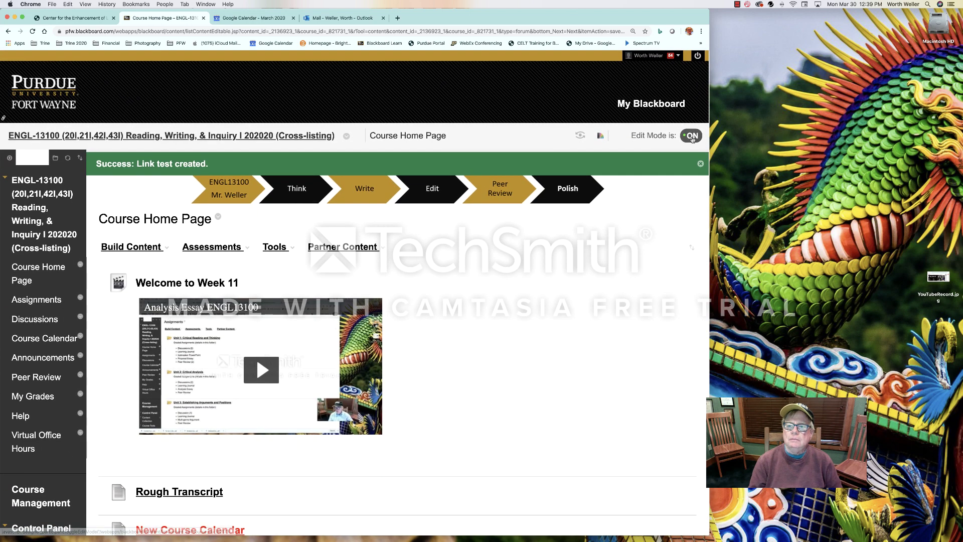
left_click(580, 135)
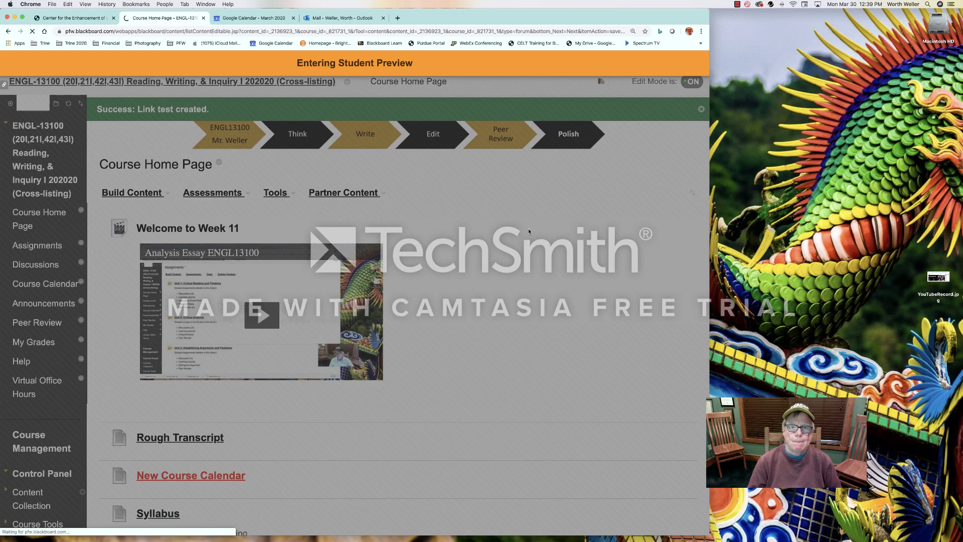
Step: Open the 'test' forum link at the bottom of the Course Home Page
scroll(529, 231, "down", 3)
scroll(528, 232, "down", 12)
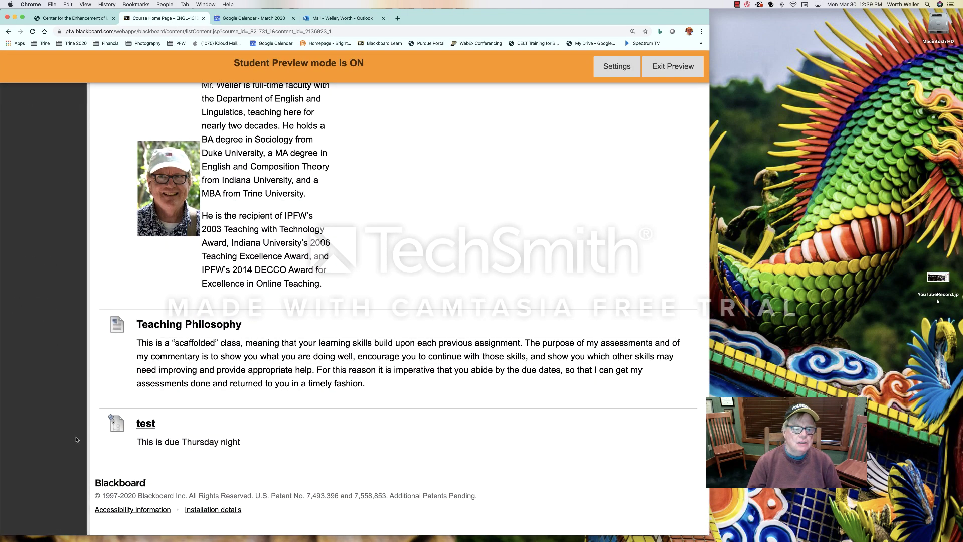
left_click(146, 424)
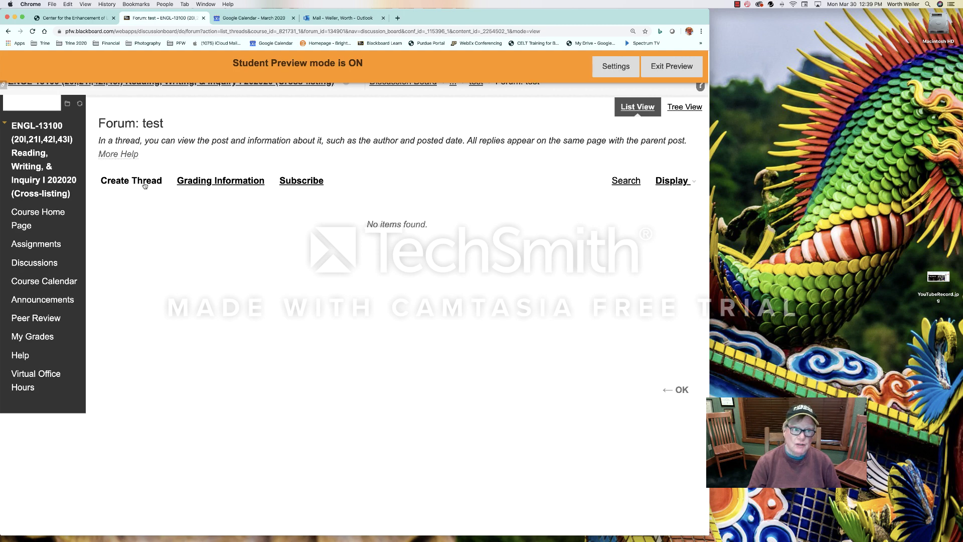
Step: Look over the new-thread form in the test forum, then exit Student Preview
left_click(136, 184)
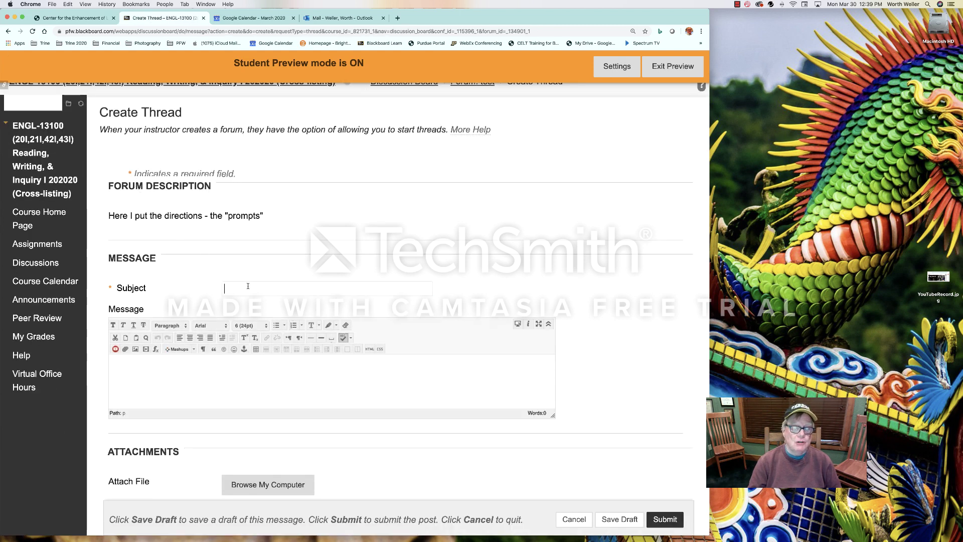
left_click(247, 285)
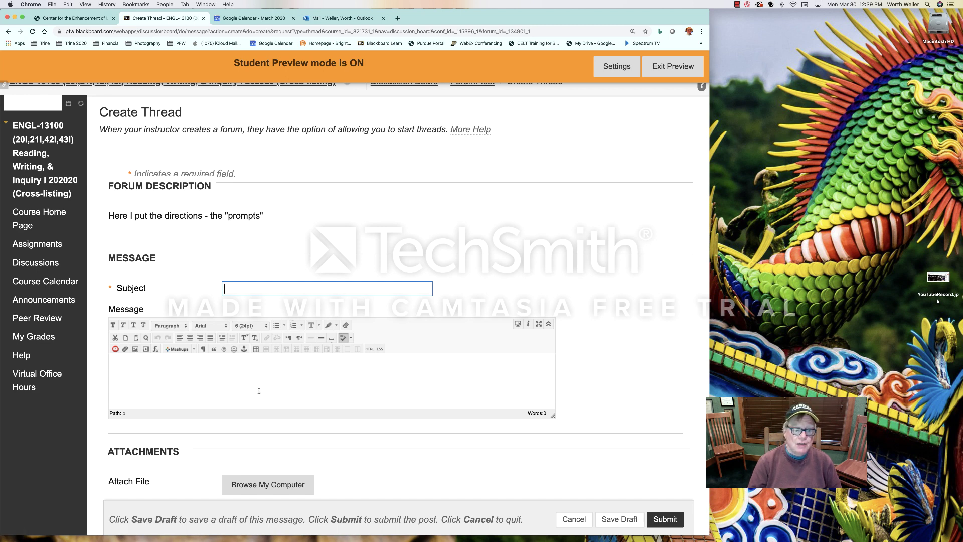
scroll(270, 396, "down", 2)
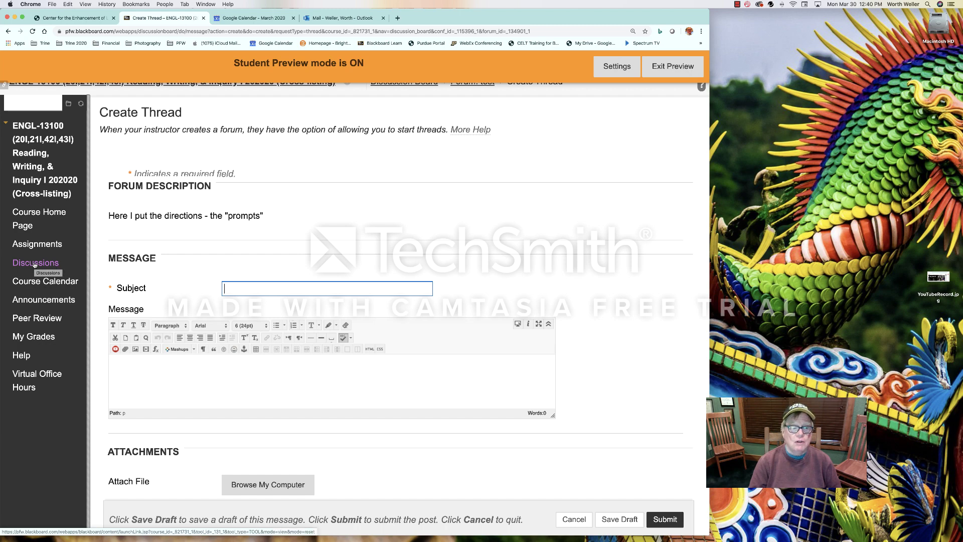
scroll(55, 281, "down", 1)
scroll(60, 286, "up", 1)
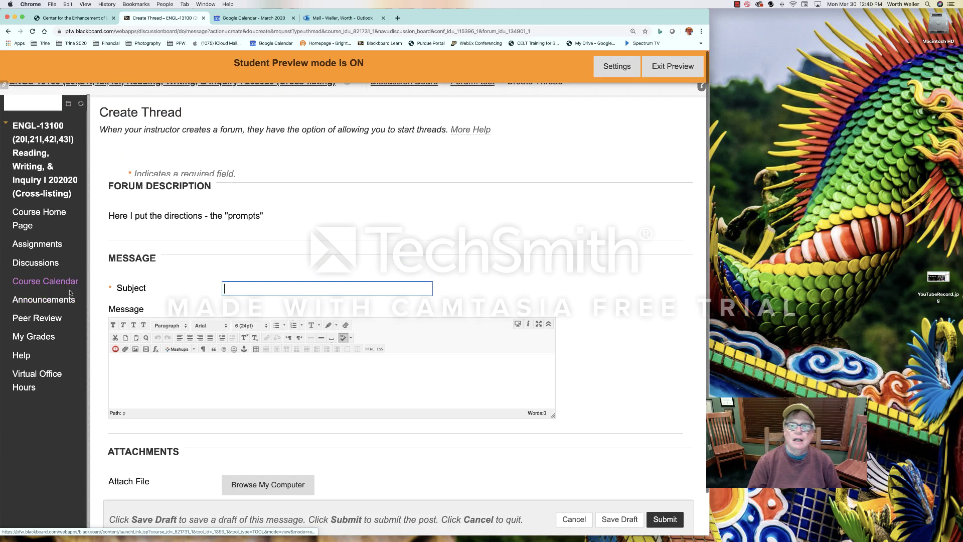
left_click(665, 65)
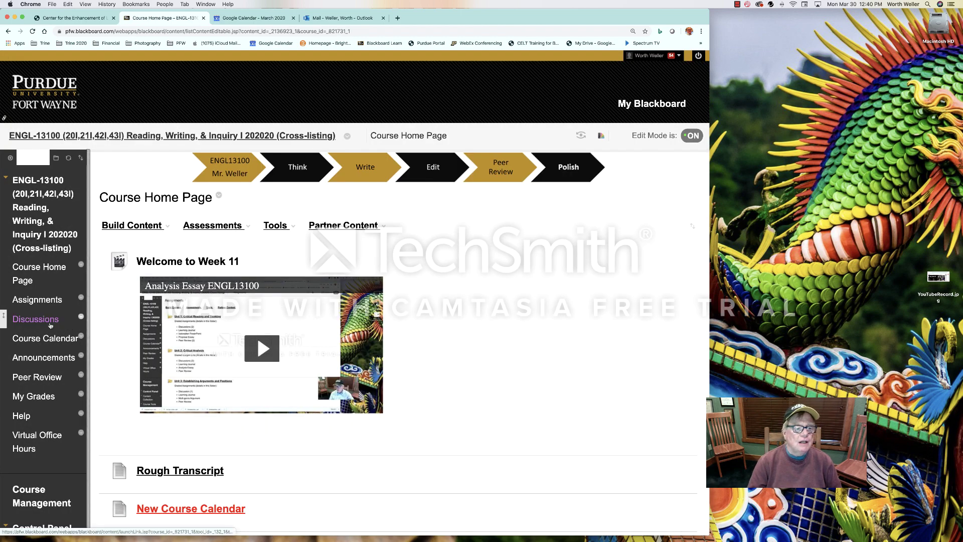
Step: Open Discussions and scroll the Discussion Board down to the test forum and back up
left_click(11, 158)
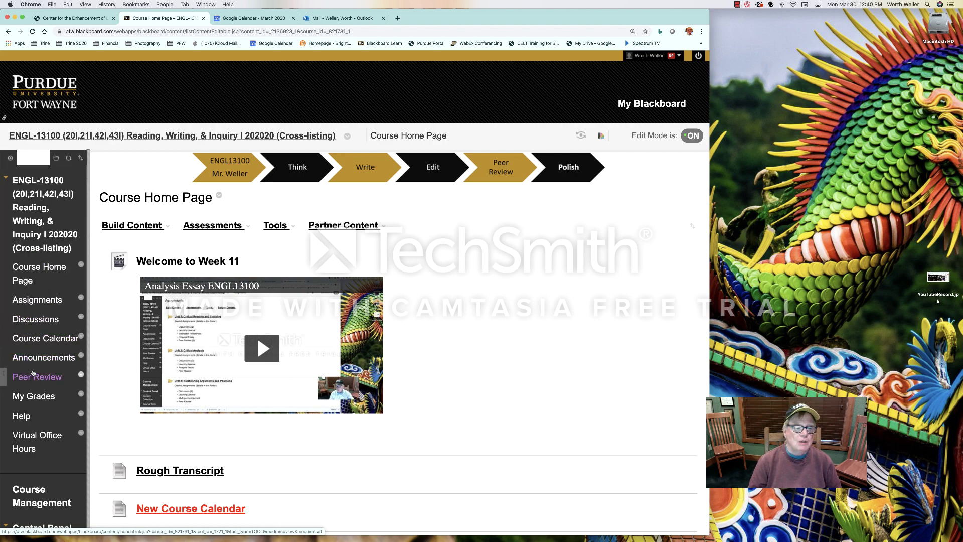
left_click(32, 323)
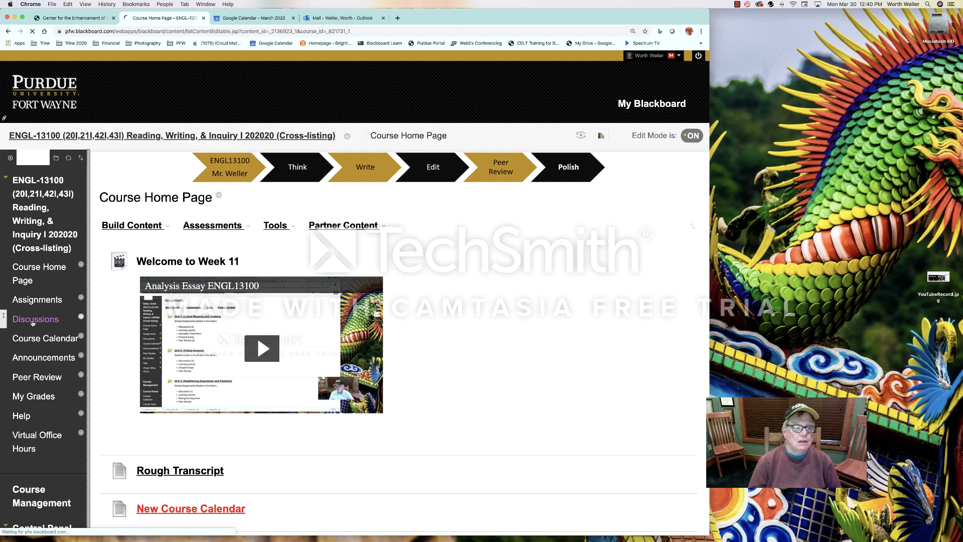
scroll(158, 323, "down", 15)
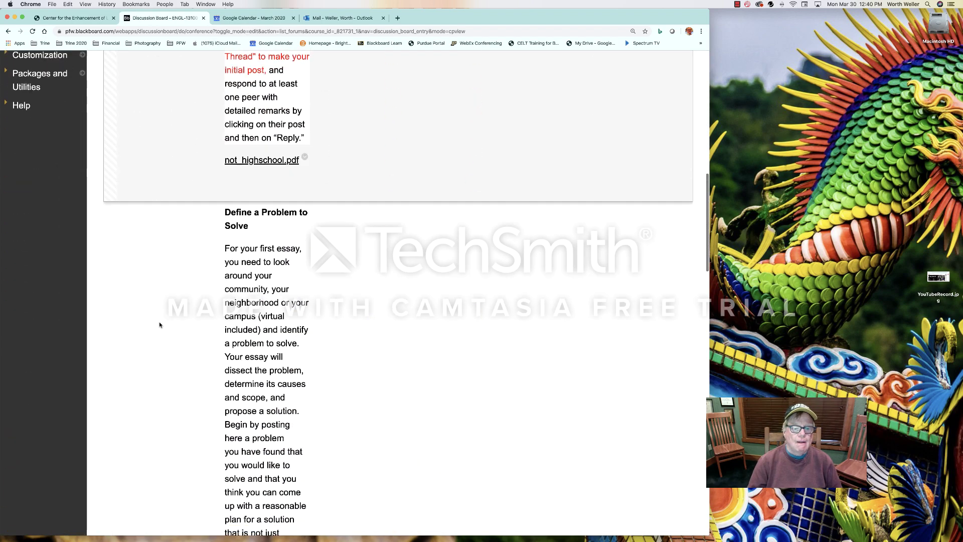
scroll(159, 324, "down", 15)
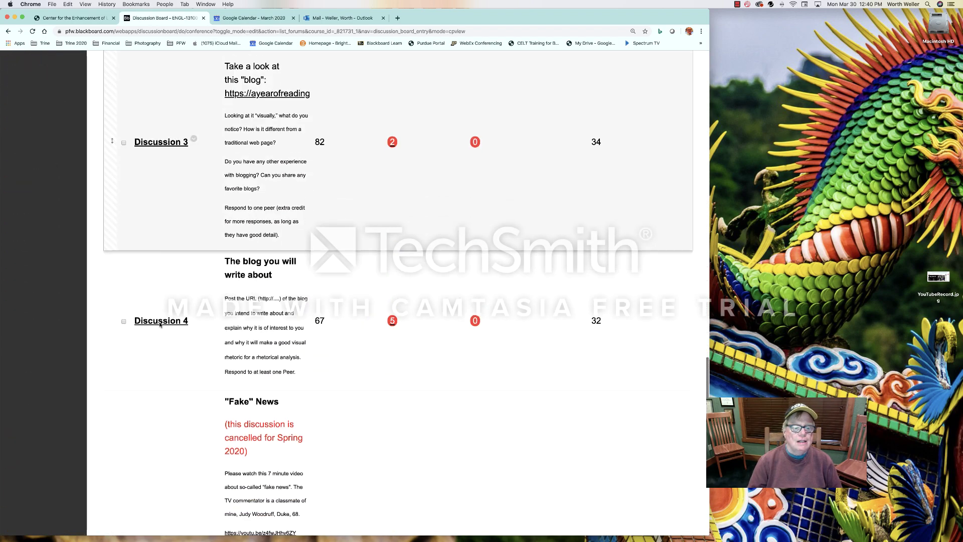
scroll(159, 324, "down", 5)
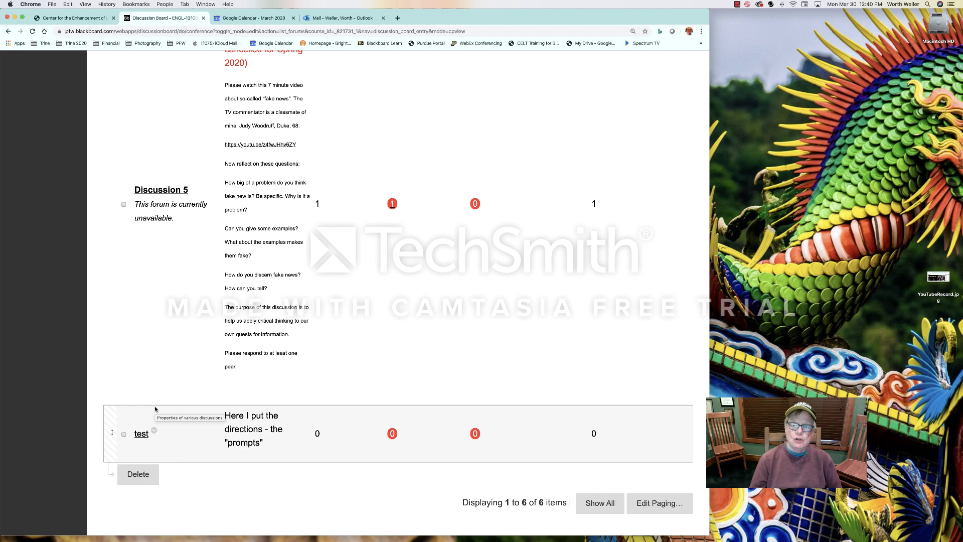
scroll(155, 408, "up", 20)
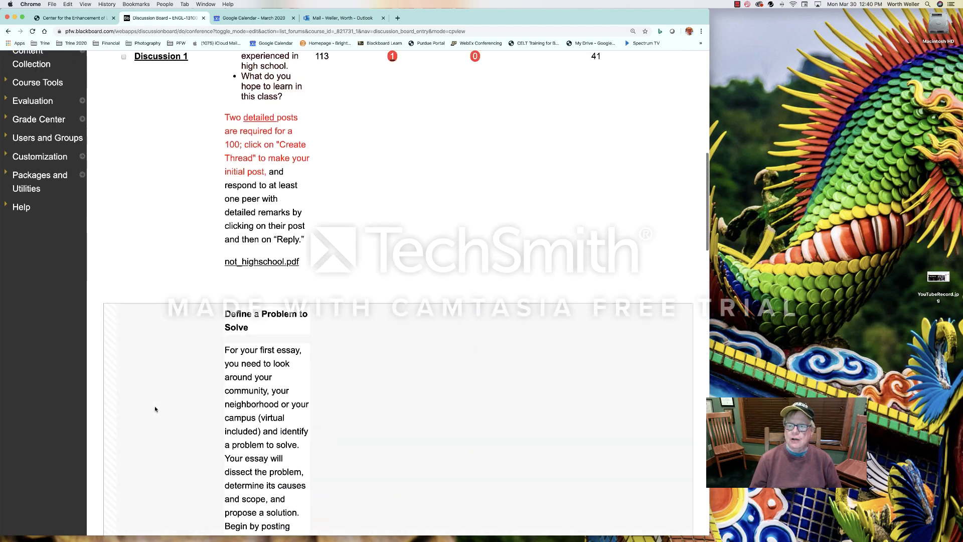
scroll(155, 409, "up", 20)
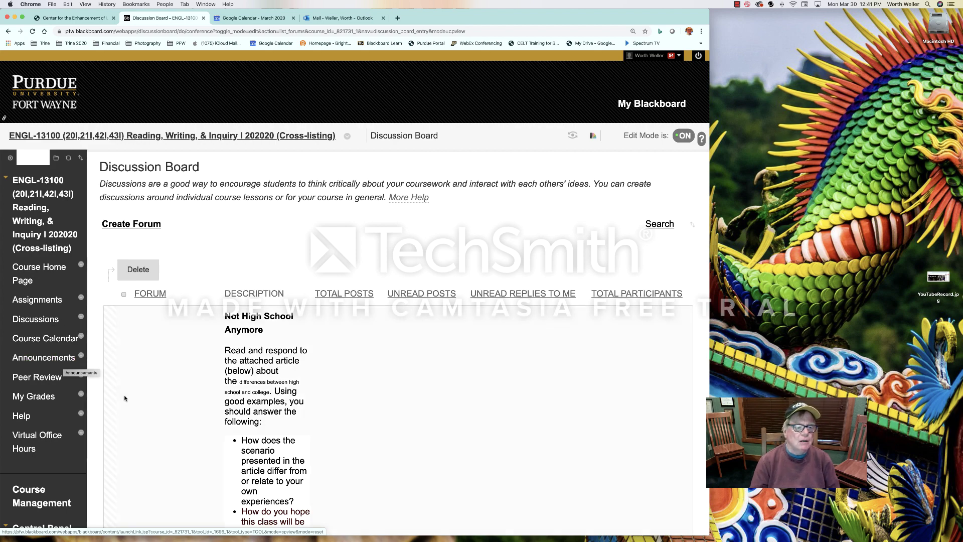
Step: Expand Grade Center in the Control Panel and reload the Discussion Board forum list
scroll(159, 414, "down", 5)
scroll(159, 414, "down", 2)
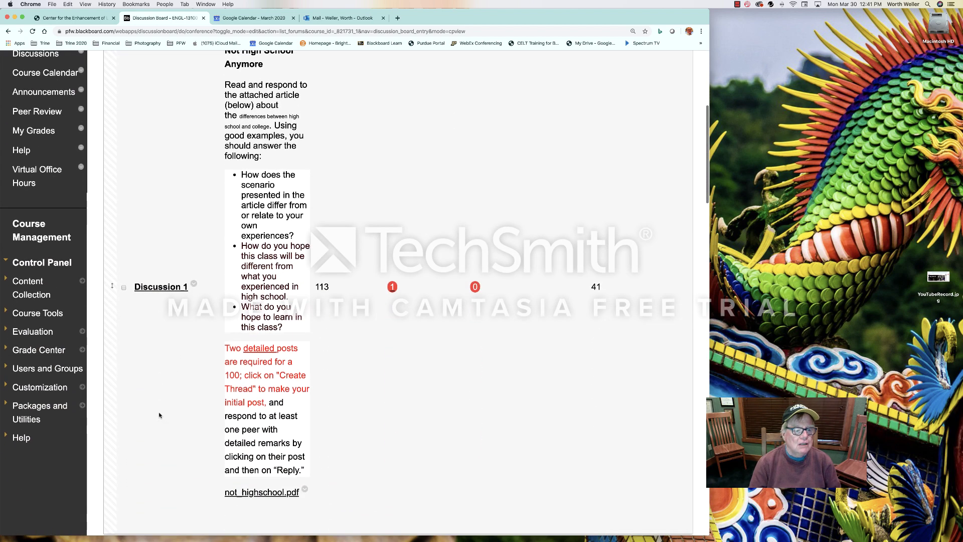
left_click(41, 352)
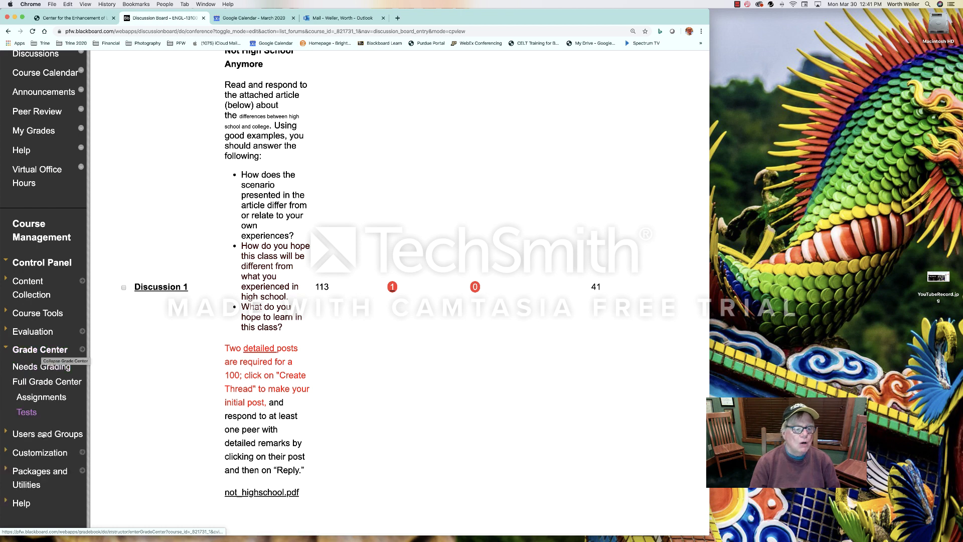
scroll(42, 451, "down", 1)
scroll(48, 440, "up", 2)
scroll(46, 378, "up", 4)
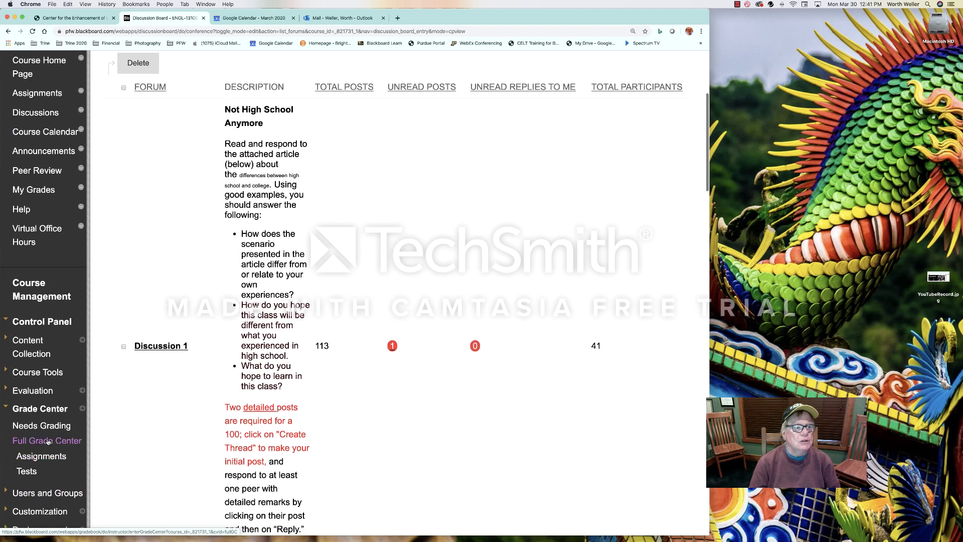
left_click(46, 178)
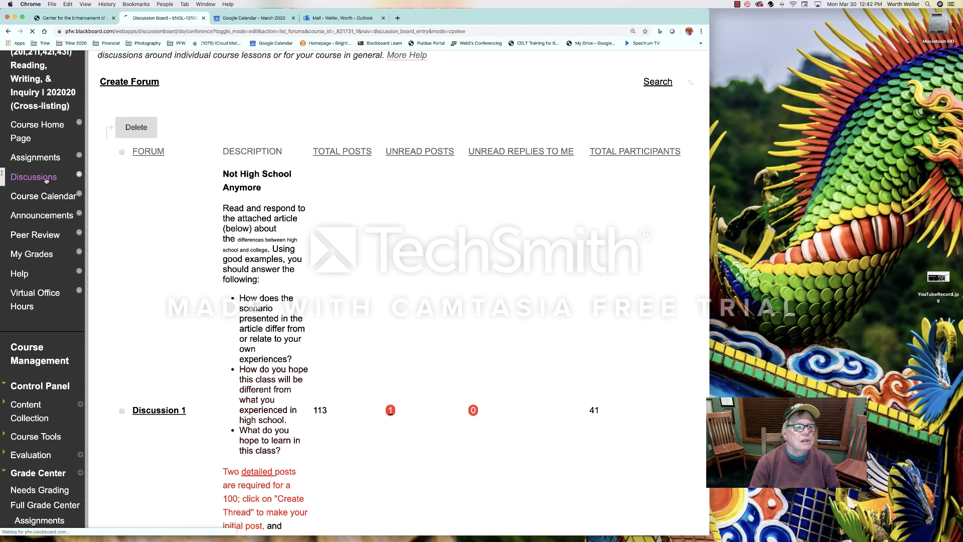
Step: Open the action menus for Discussion 5 and then the test forum
scroll(168, 360, "down", 5)
scroll(169, 361, "down", 15)
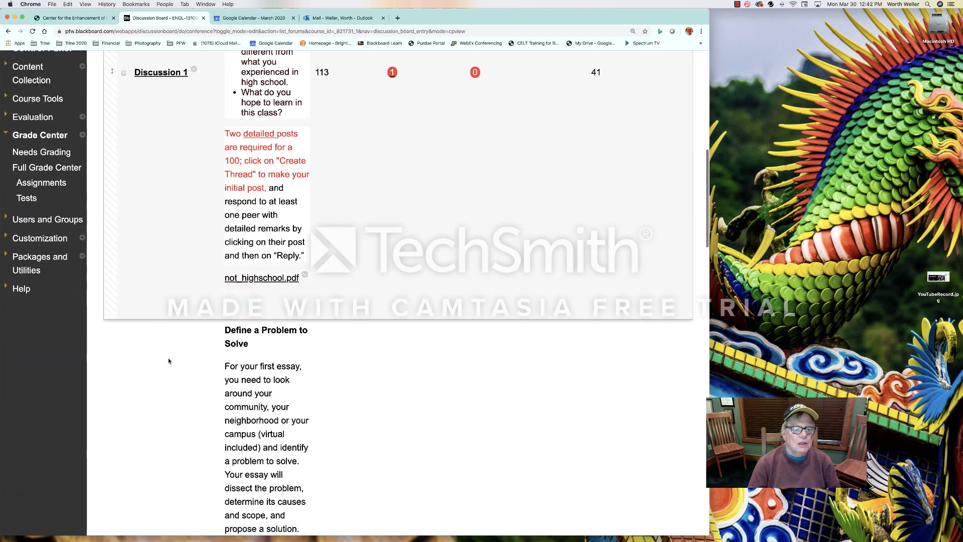
scroll(168, 361, "down", 10)
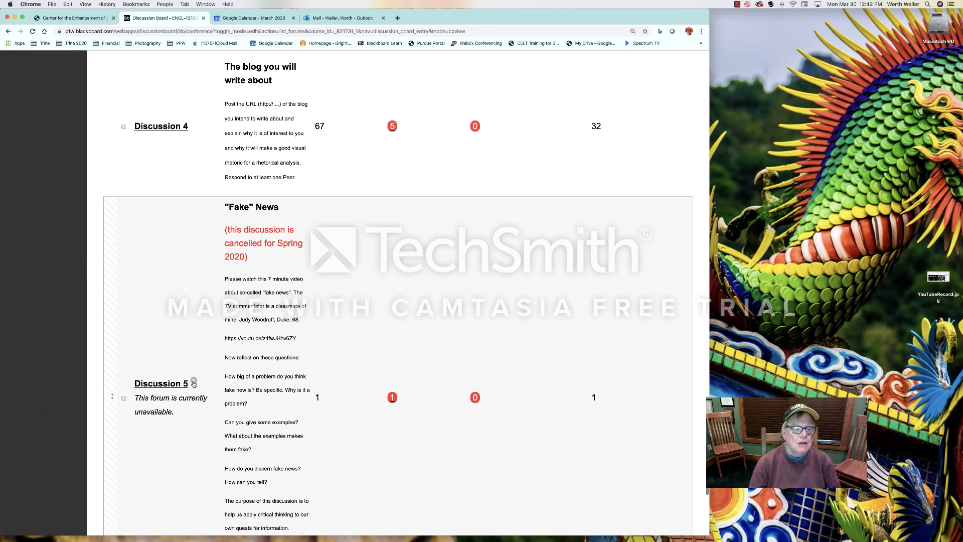
left_click(194, 380)
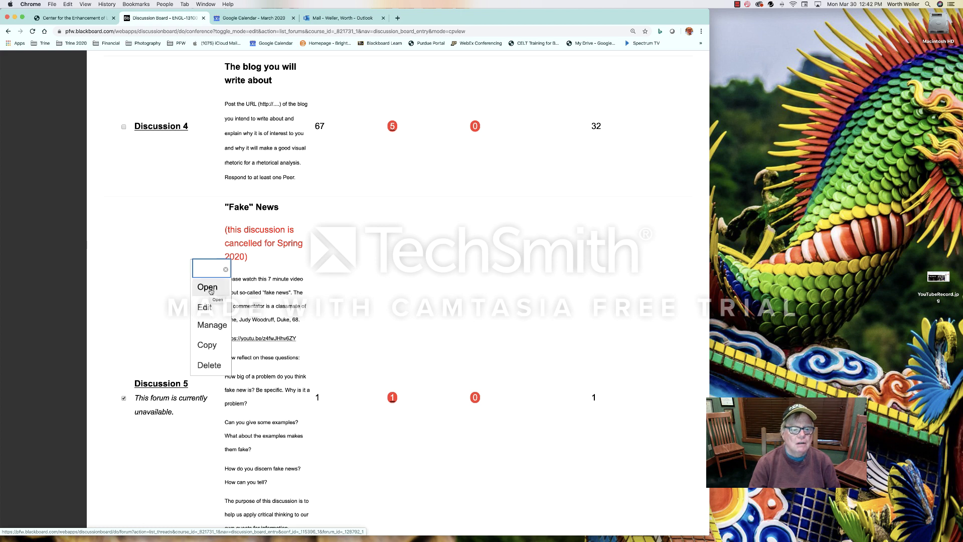
scroll(161, 440, "down", 5)
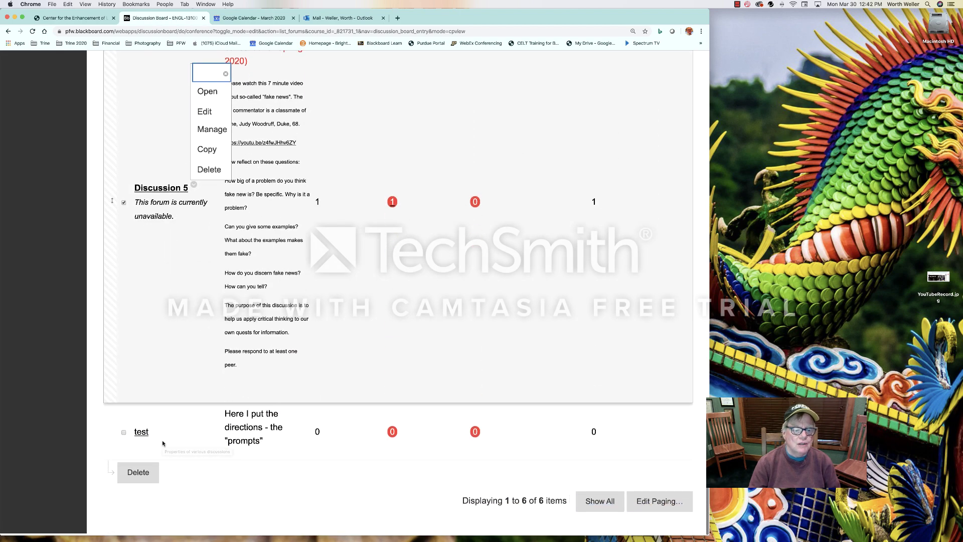
left_click(155, 431)
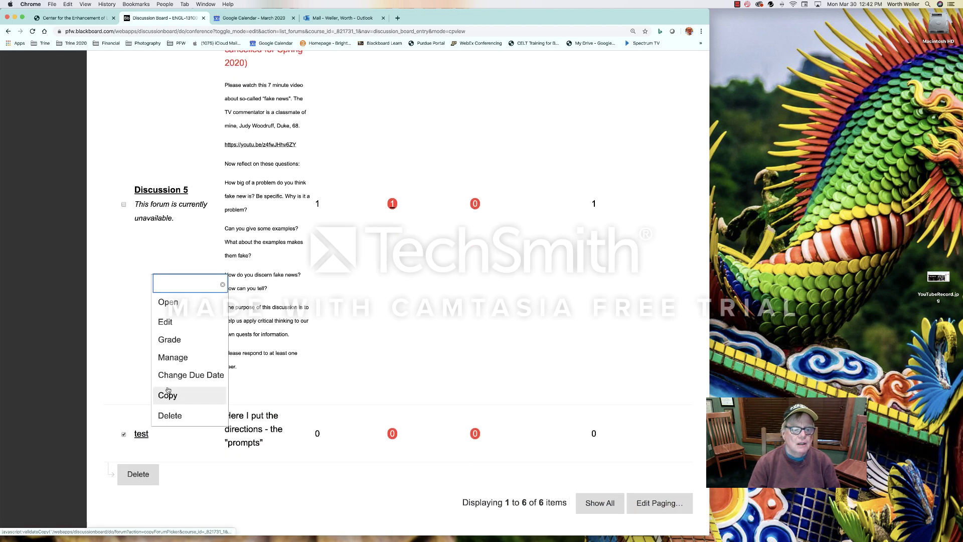
Step: Choose Grade from the test forum's menu to open Grade Discussion Forum Users
left_click(168, 340)
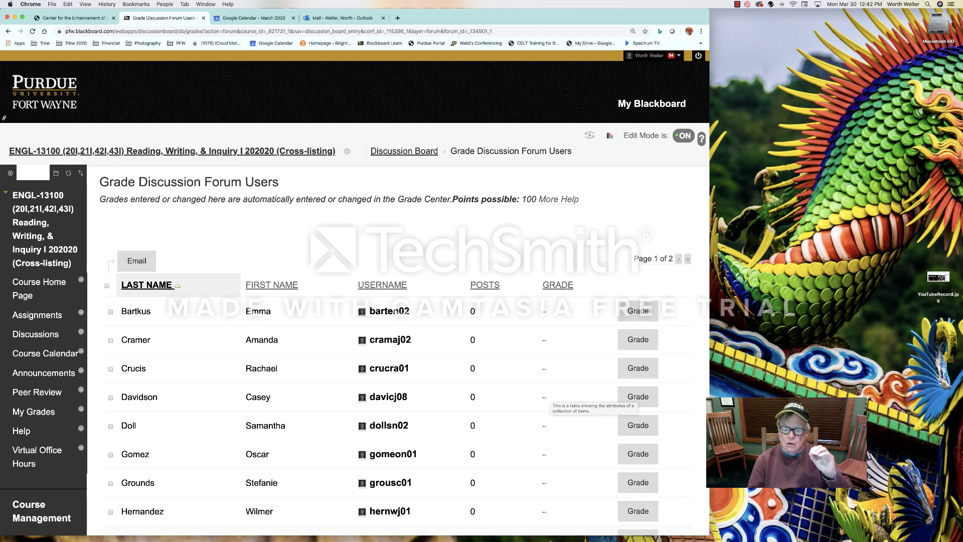
mouse_move(546, 527)
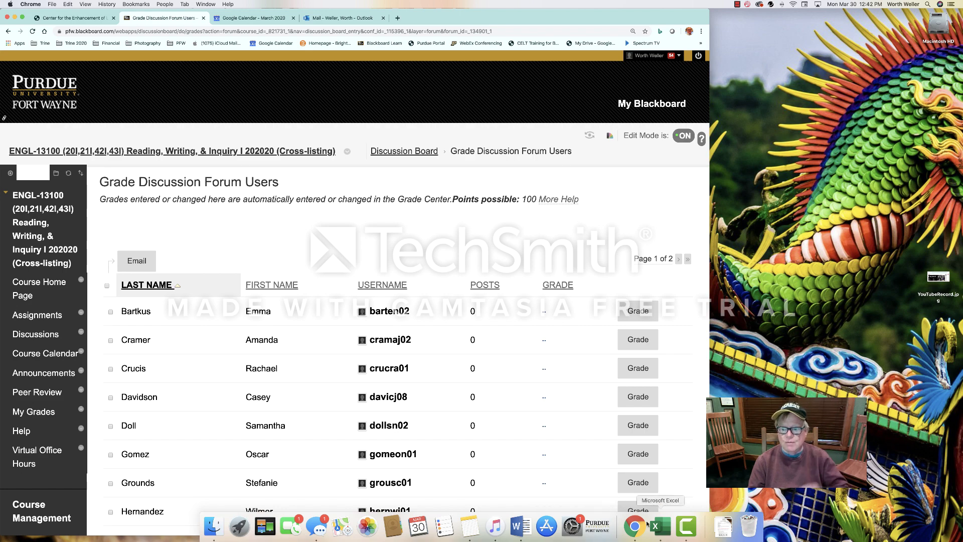